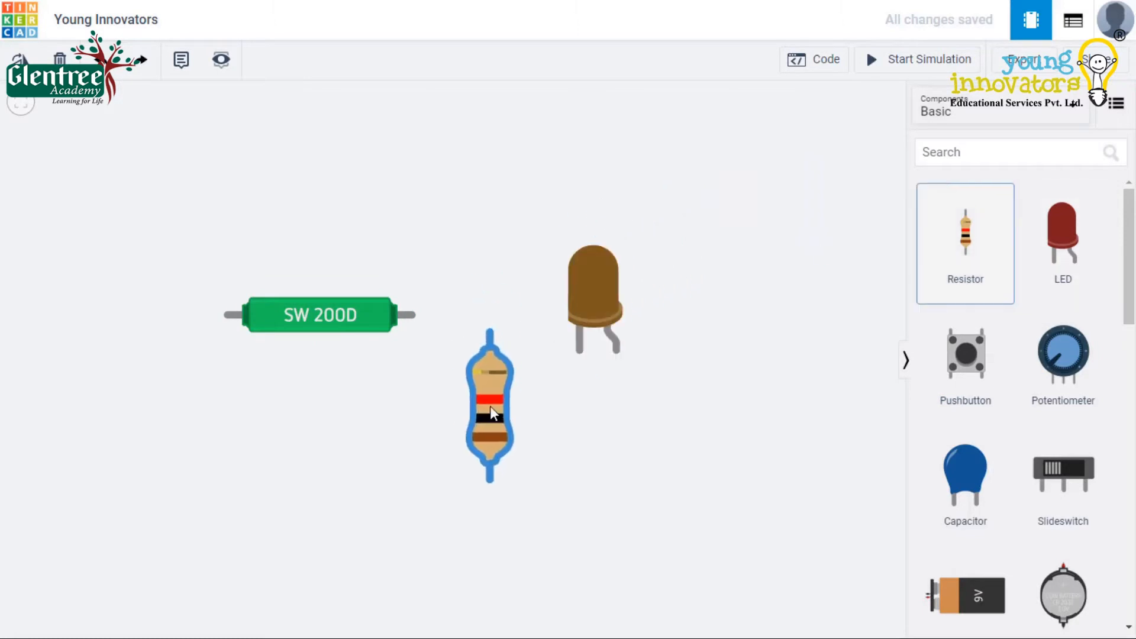
Rotate the resistor to lie horizontally, and turn the battery pack so its leads face the other components
click(490, 406)
key(r)
key(r)
key(r)
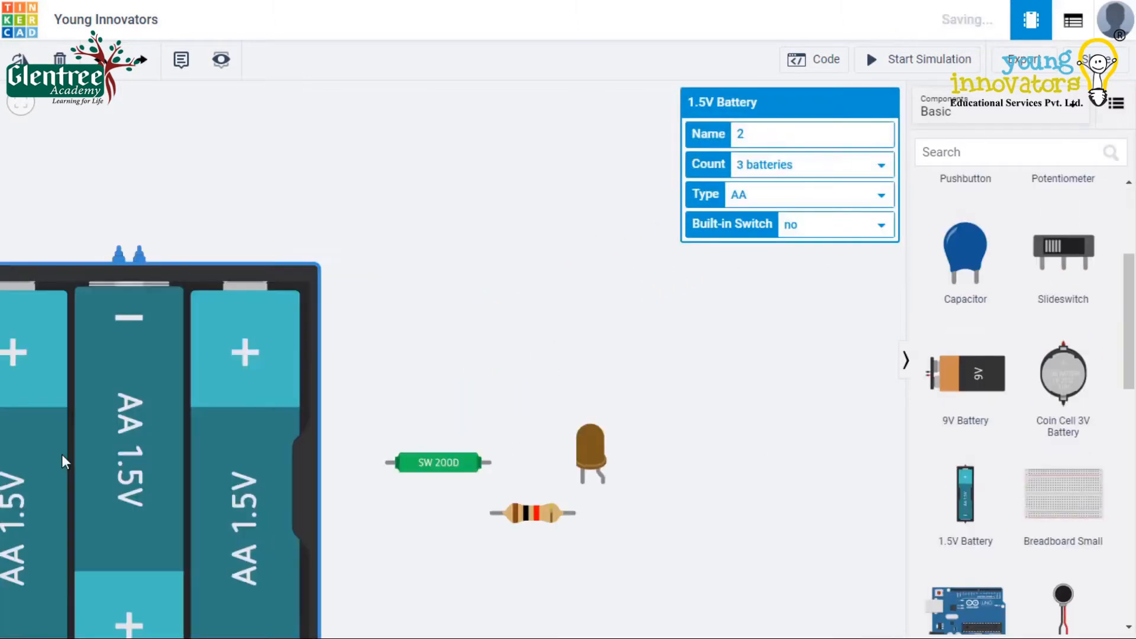
key(r)
drag(62, 422, 285, 534)
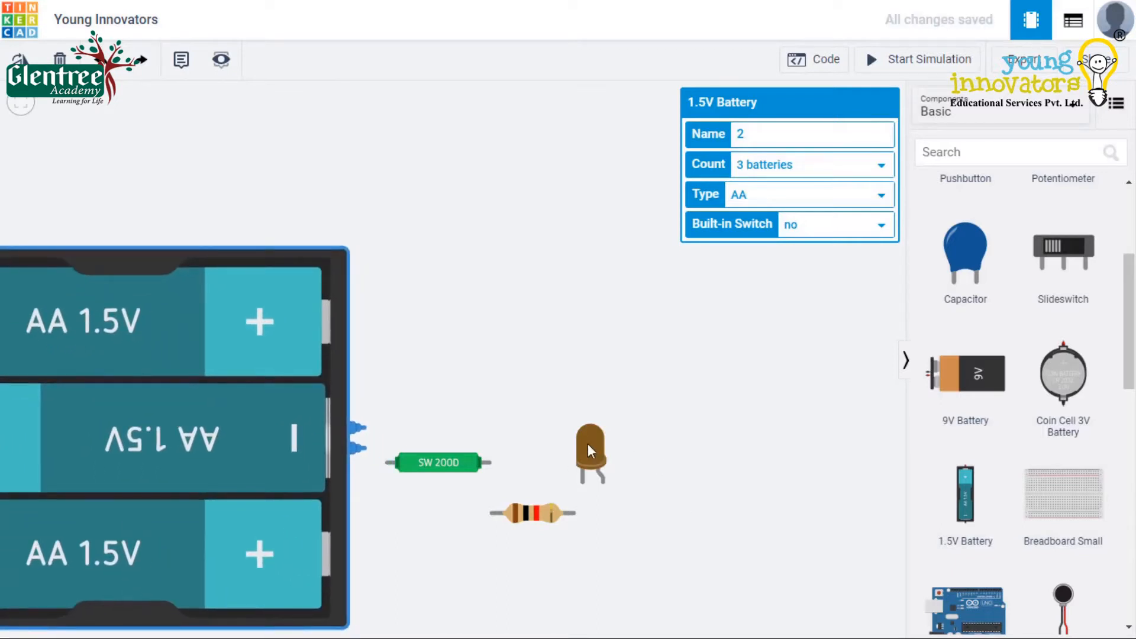
Line up the tilt sensor and resistor in a row beside the battery leads, with the LED above the resistor
drag(603, 453, 602, 314)
drag(529, 521, 610, 439)
drag(429, 473, 447, 451)
drag(612, 434, 611, 448)
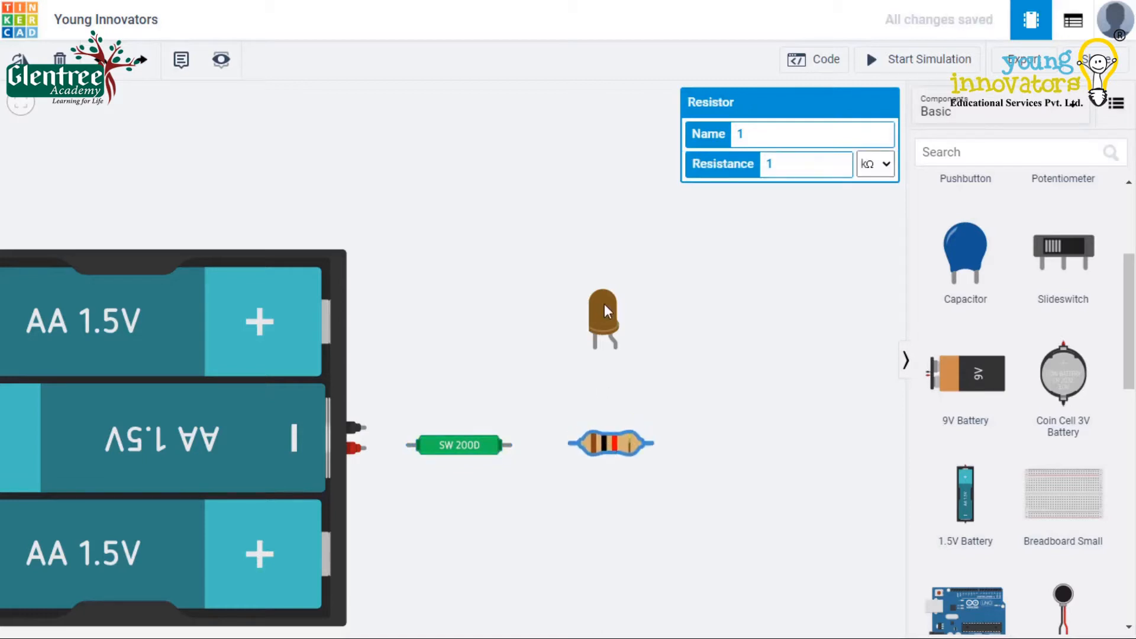
drag(605, 303, 642, 312)
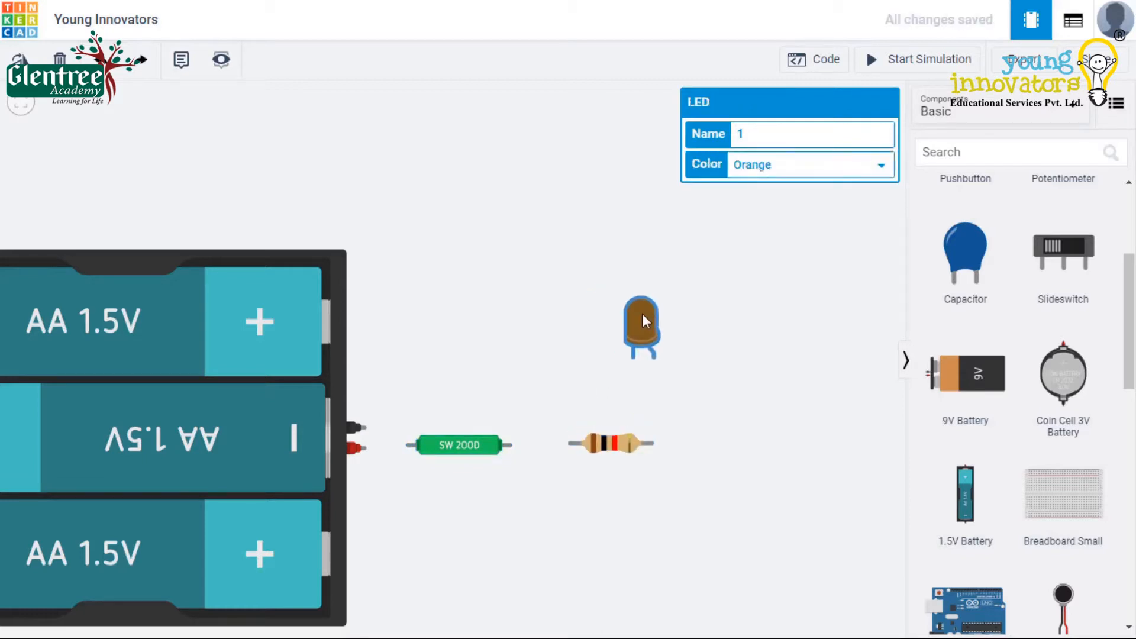
Wire the battery's positive lead to the tilt sensor's Terminal 1, and its Terminal 2 to the resistor's near lead
click(366, 452)
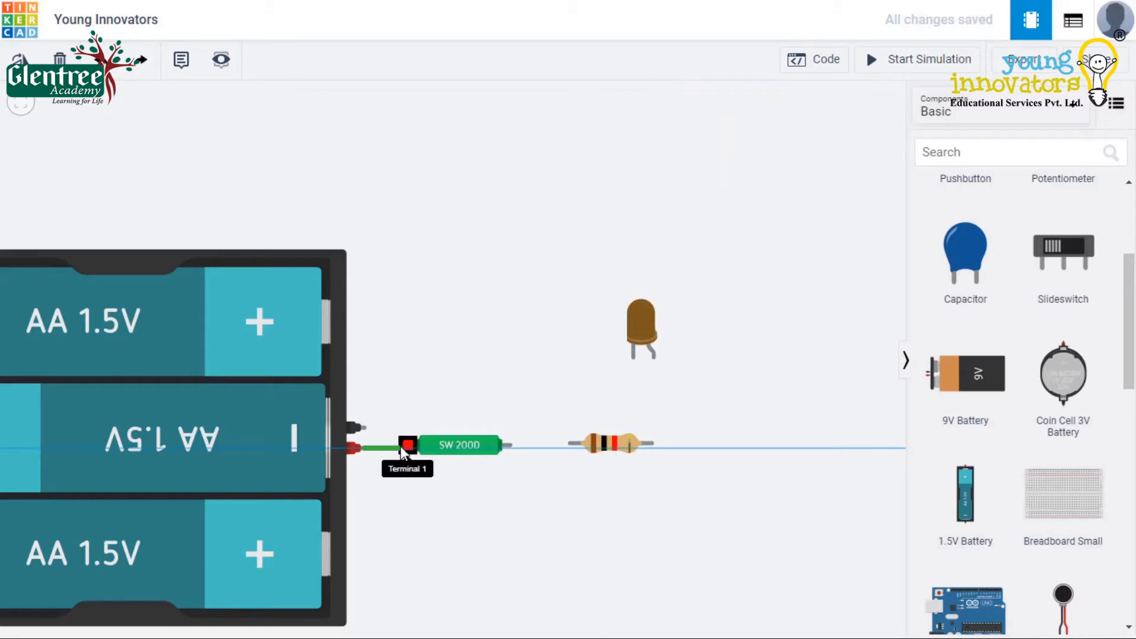
click(403, 452)
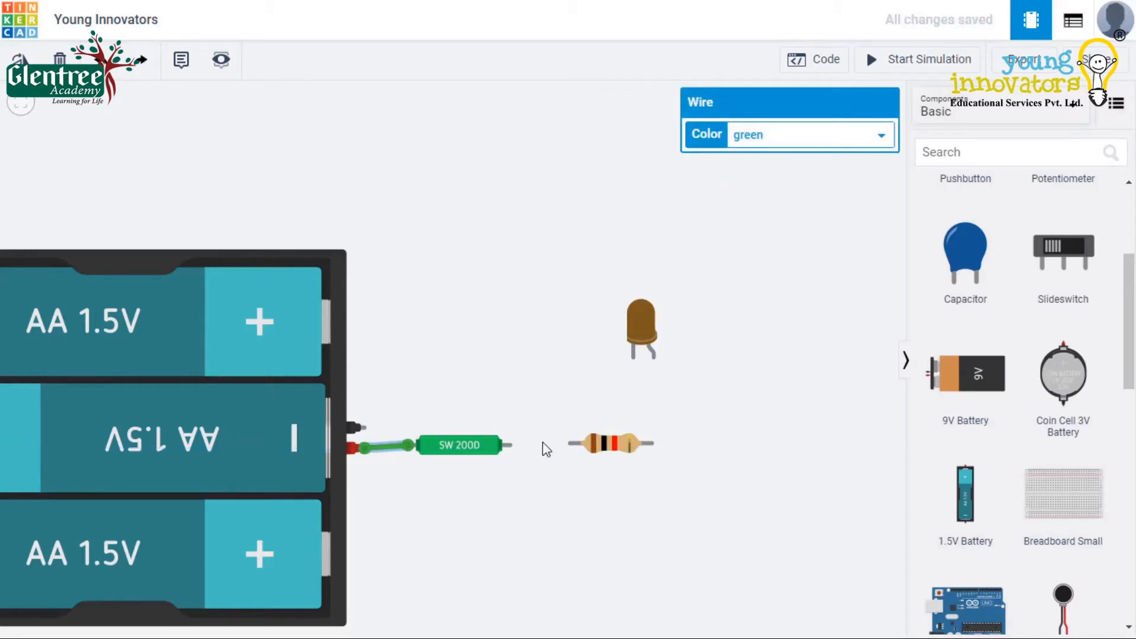
click(511, 447)
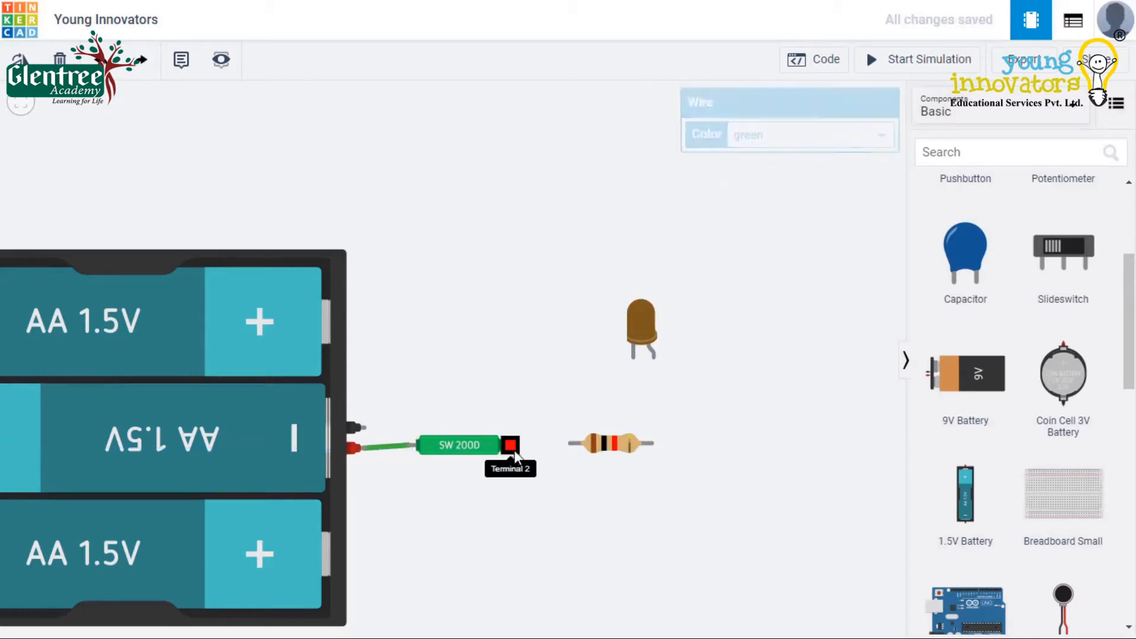
click(573, 446)
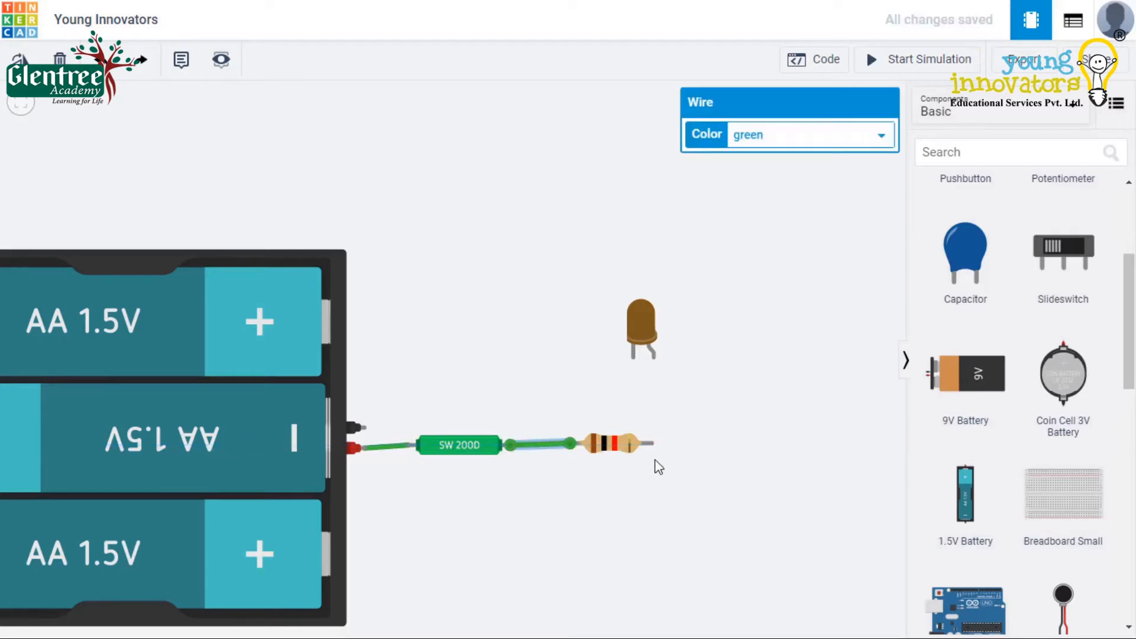
Wire the LED's bent leg to the resistor's Terminal 2, and the battery's negative lead to the LED's straight leg
click(660, 368)
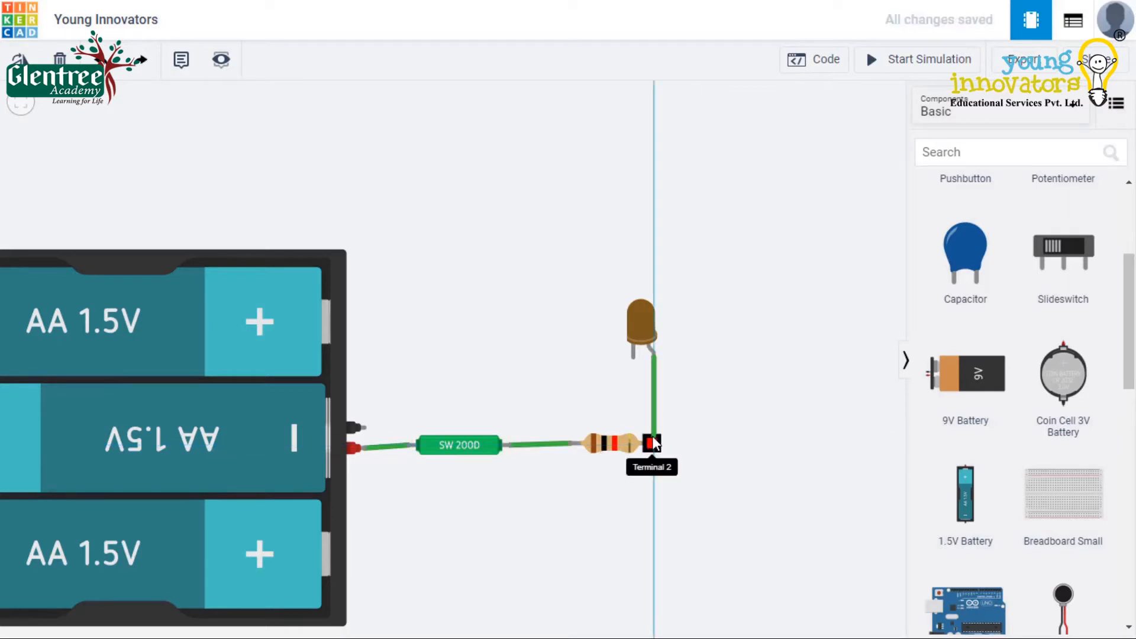
click(653, 443)
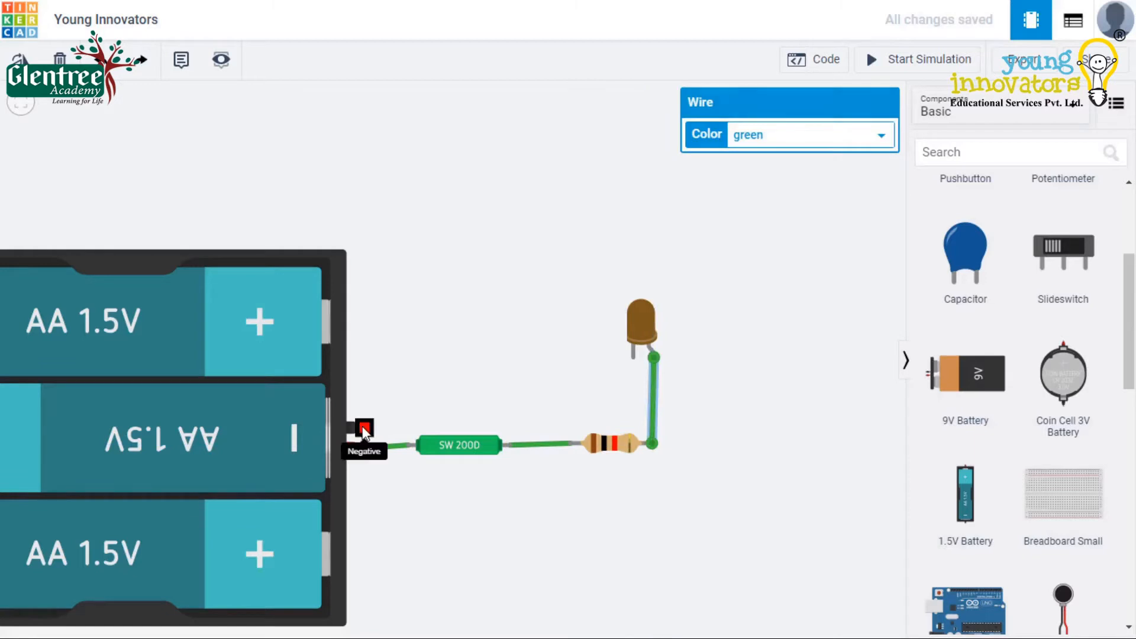
click(362, 426)
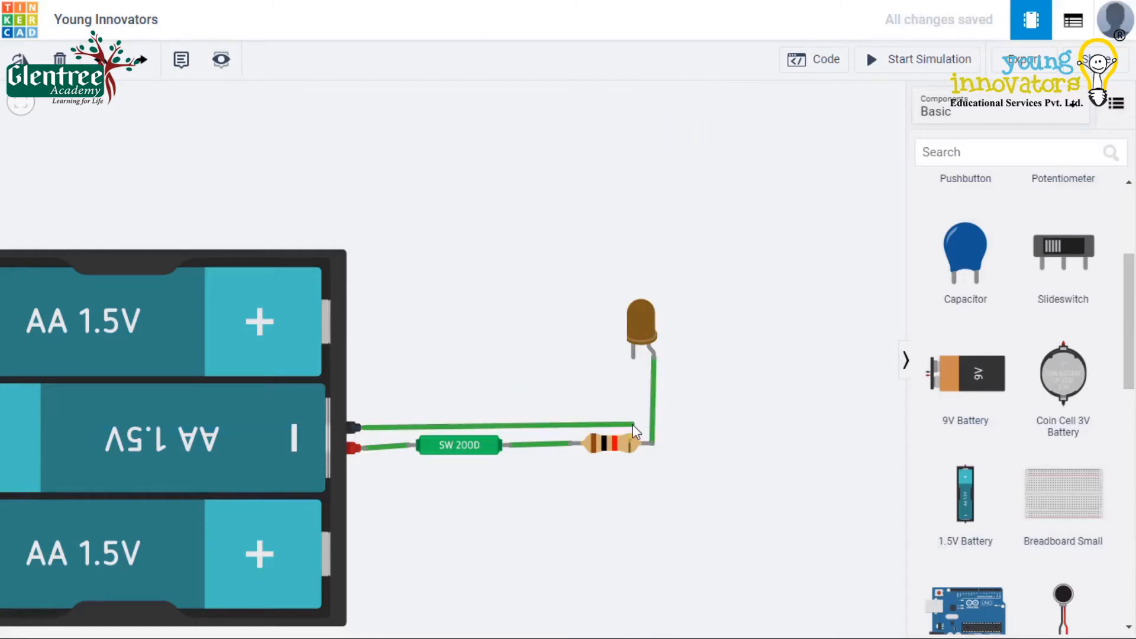
click(633, 359)
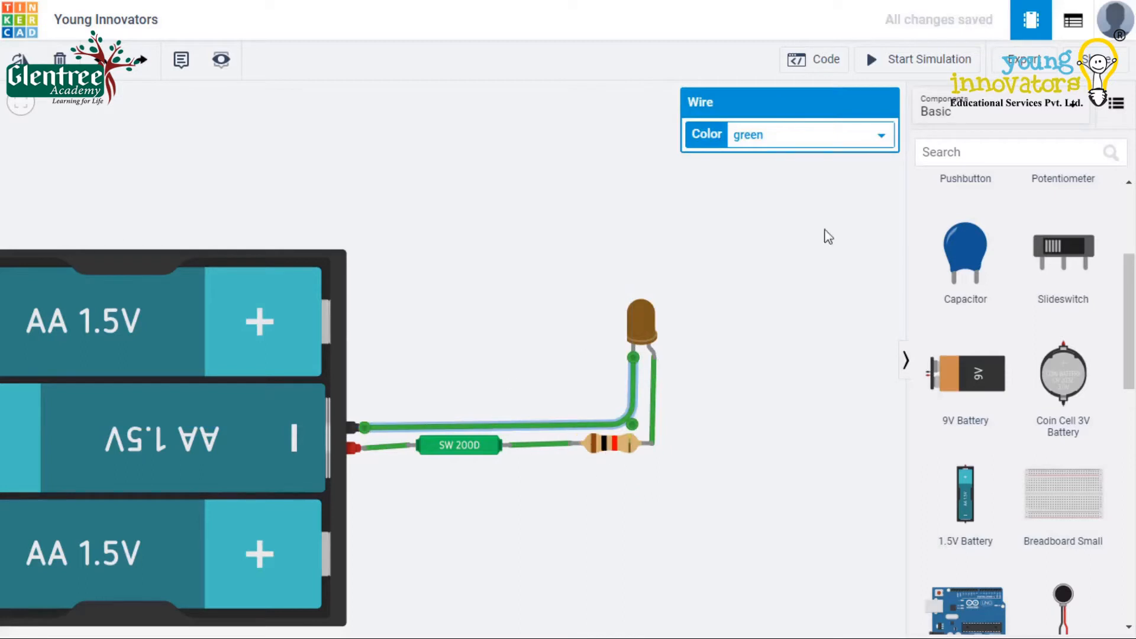
Colour the battery's negative wire black, its positive wire red, and the wire between the resistor and LED orange
click(866, 126)
click(823, 153)
click(396, 447)
click(856, 136)
click(833, 171)
click(653, 392)
click(767, 142)
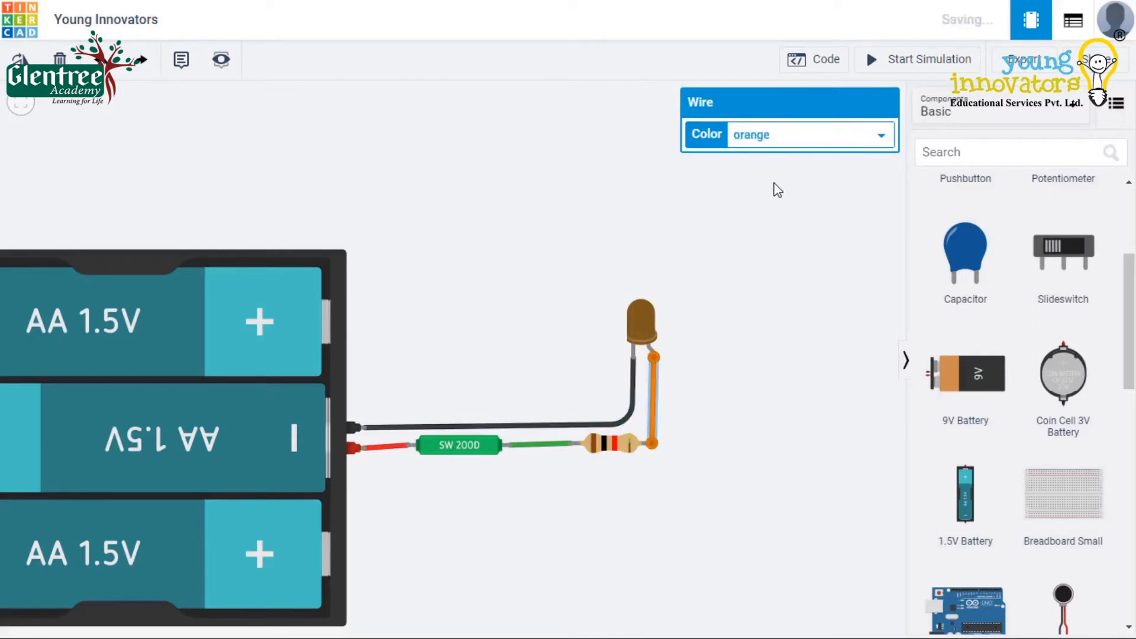
click(778, 190)
click(756, 269)
Start the simulation and slide the tilt sensor's ball to the far end of its track to test the LED
click(916, 66)
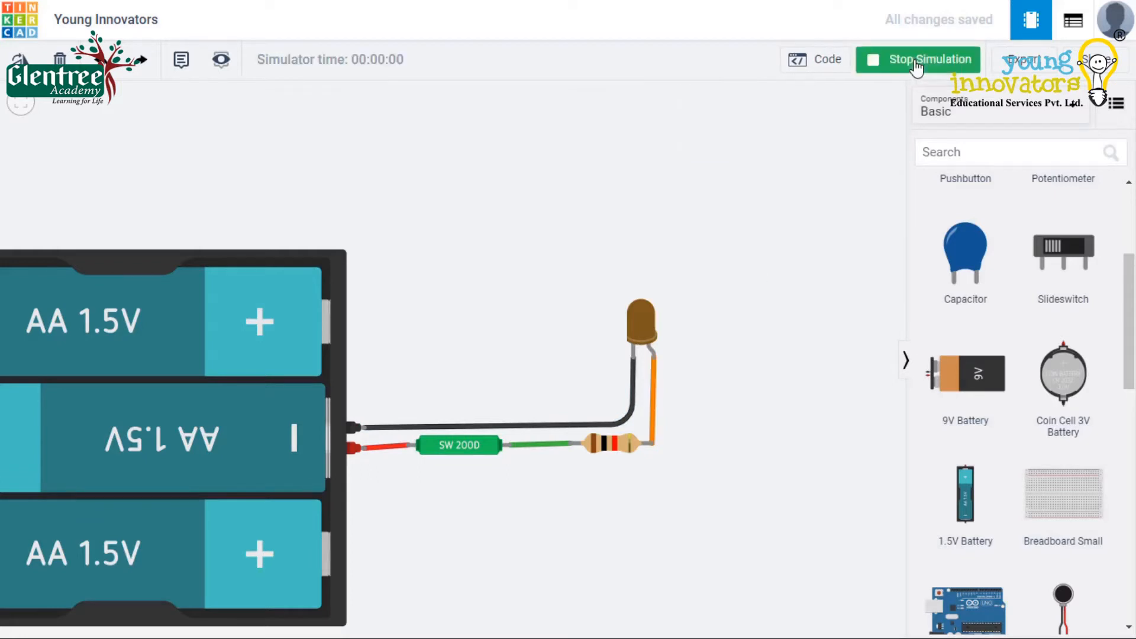
scroll(573, 383, up, 3)
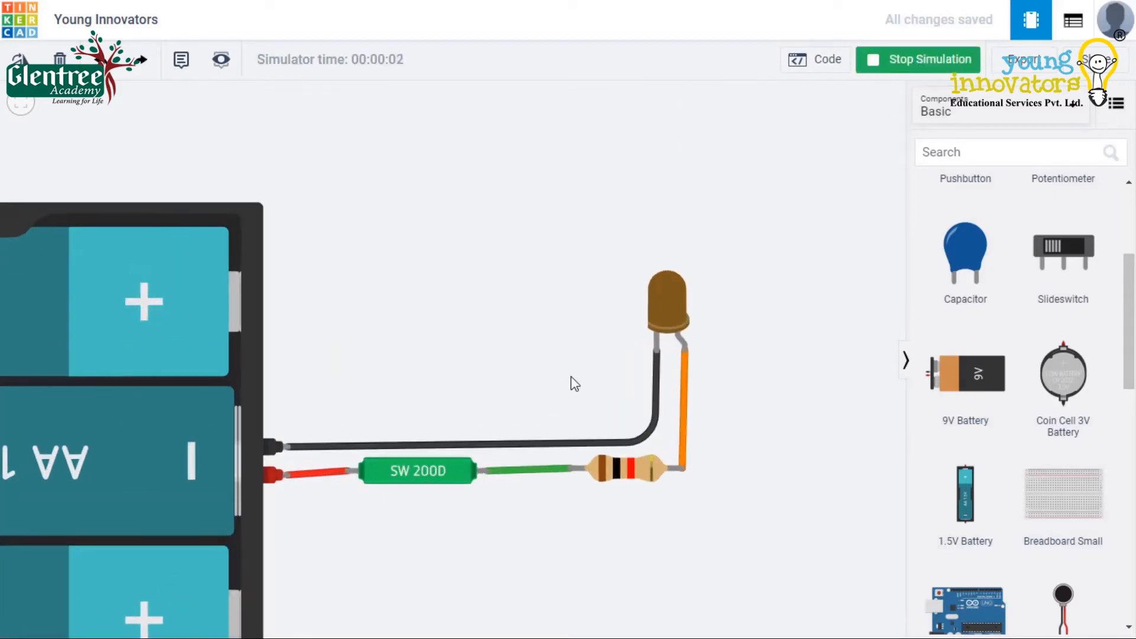
click(413, 480)
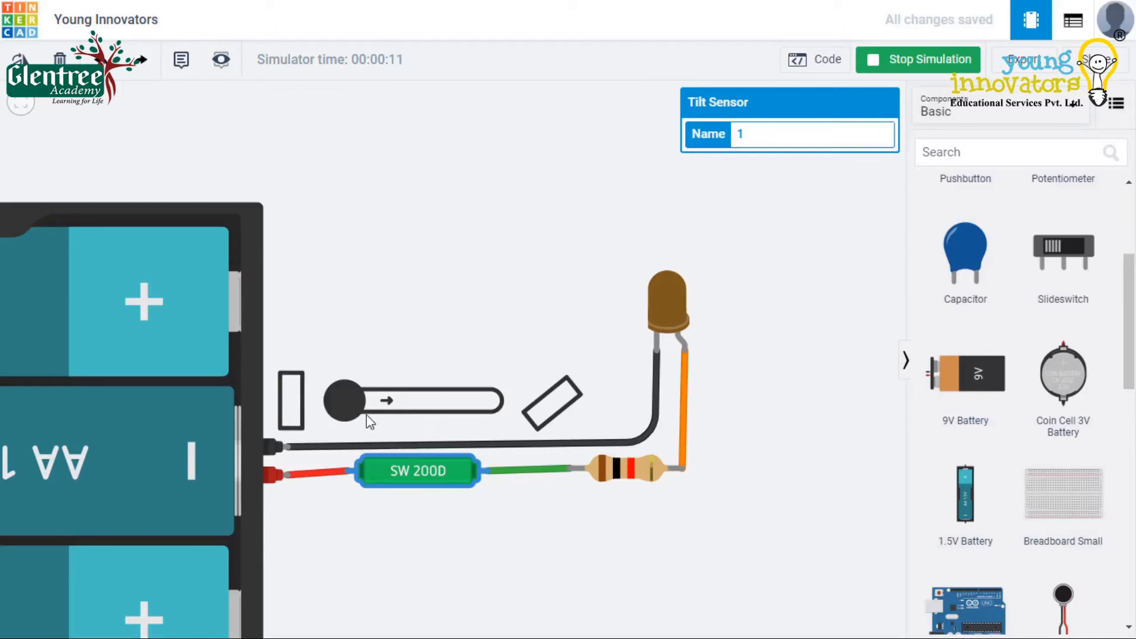
drag(354, 400, 628, 514)
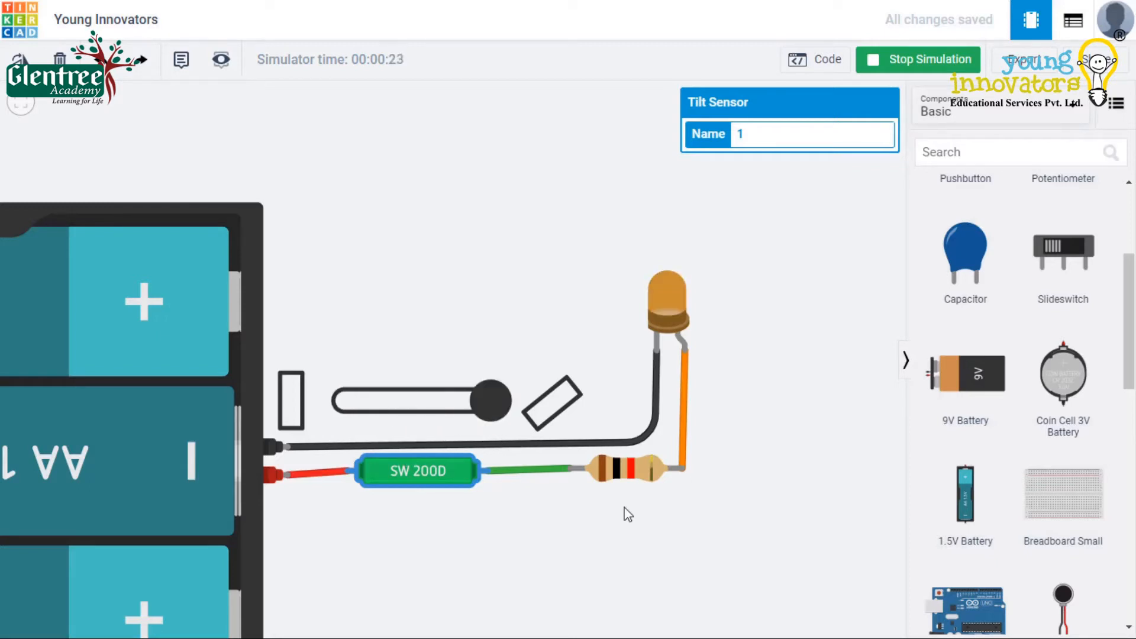
Slide the tilt sensor's ball back to the battery end of its track and stop the simulation
scroll(628, 514, up, 3)
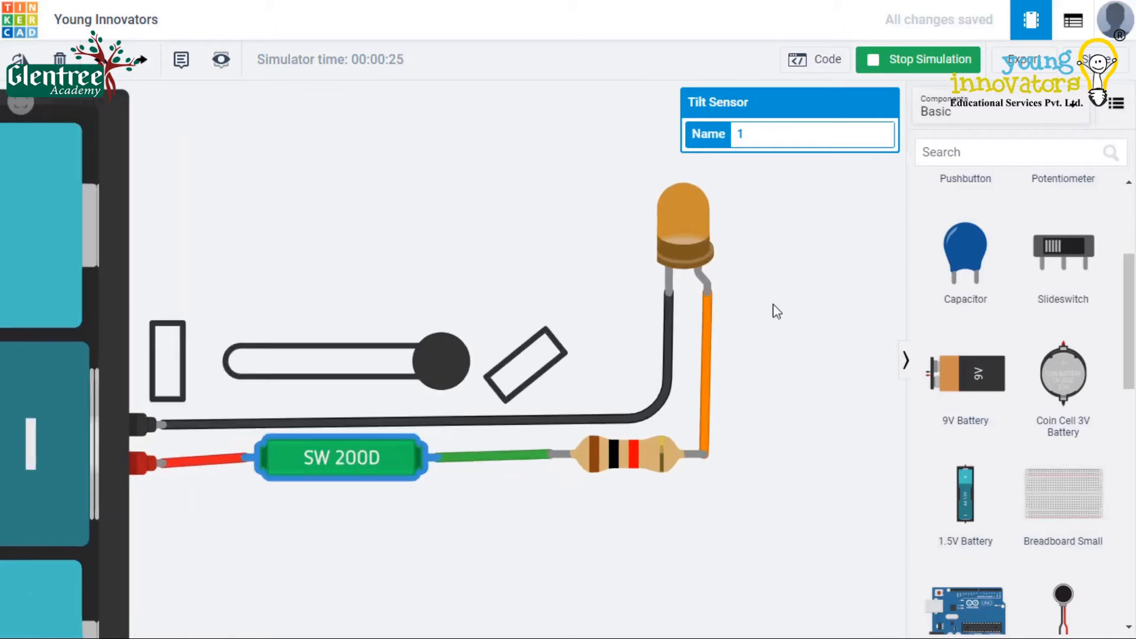
click(819, 245)
click(315, 465)
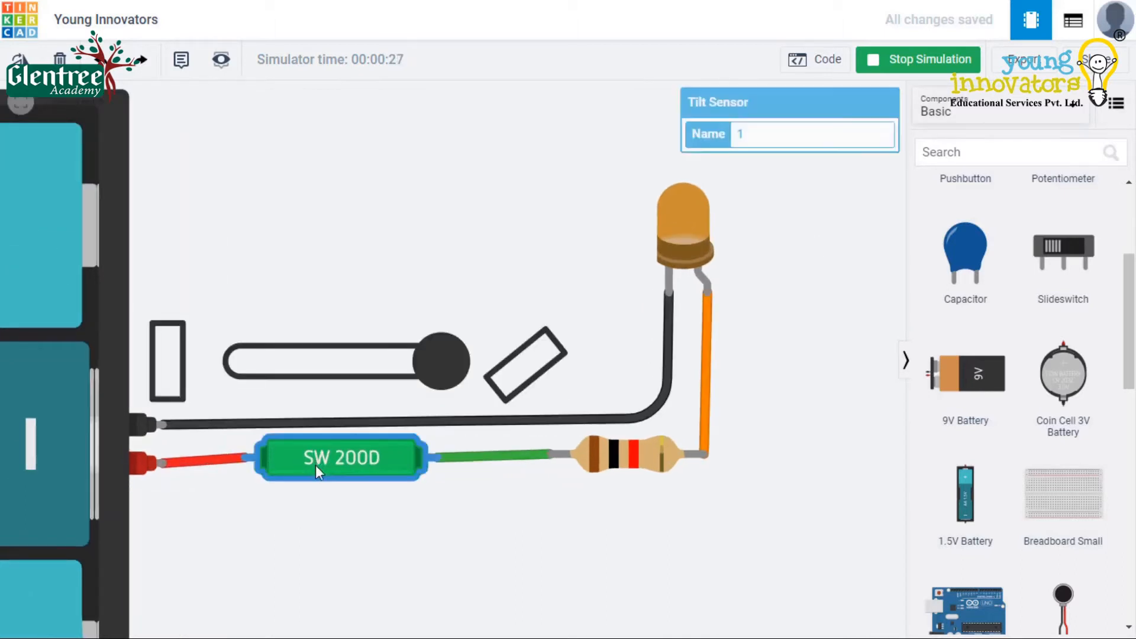
drag(439, 352, 629, 345)
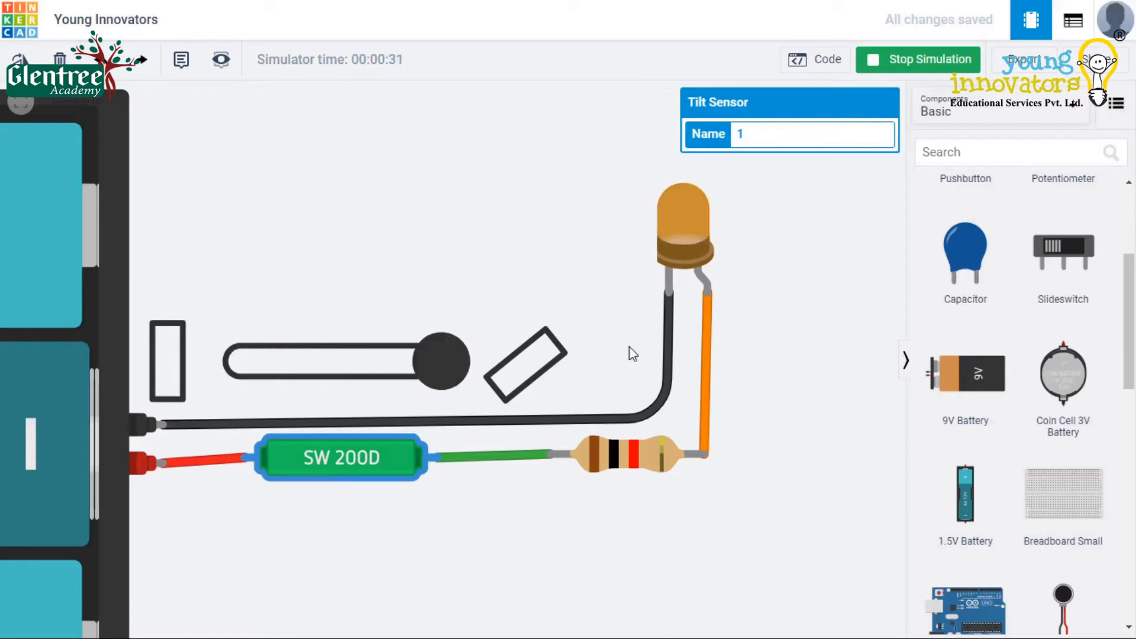
click(672, 350)
drag(441, 361, 197, 310)
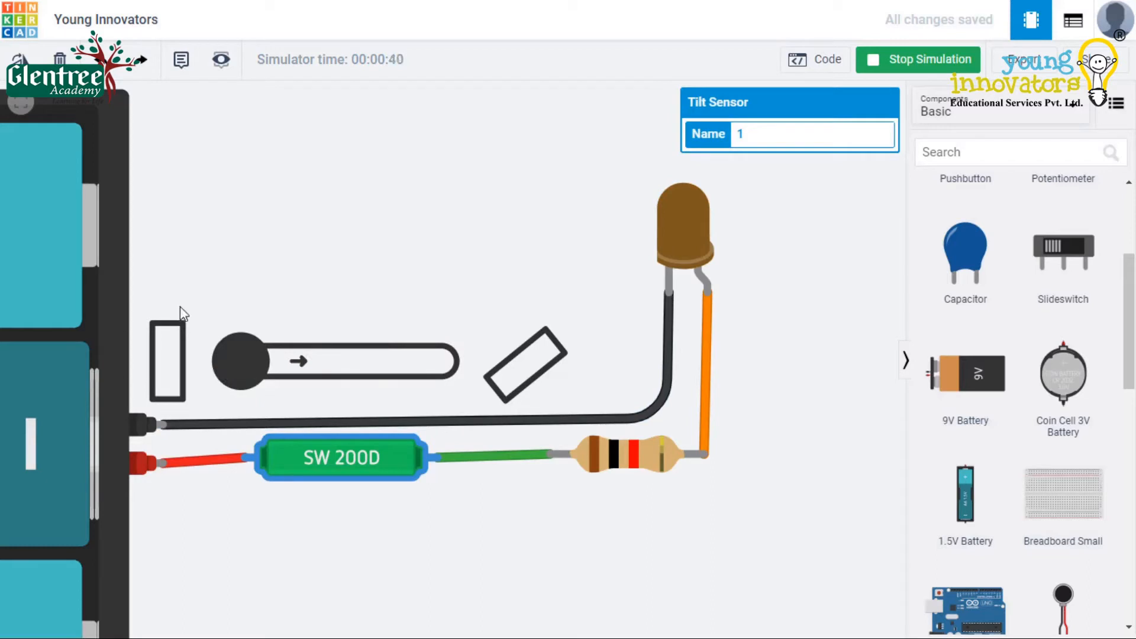
click(925, 59)
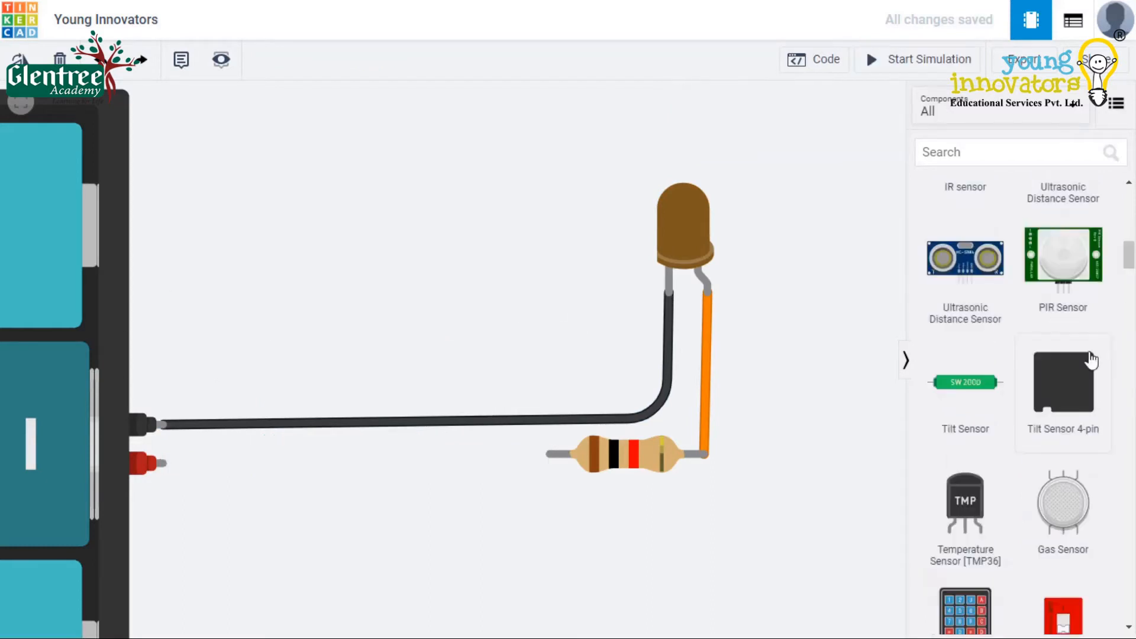
Add a Tilt Sensor 4-pin and place it between the battery's positive lead and the resistor
drag(1090, 360, 381, 249)
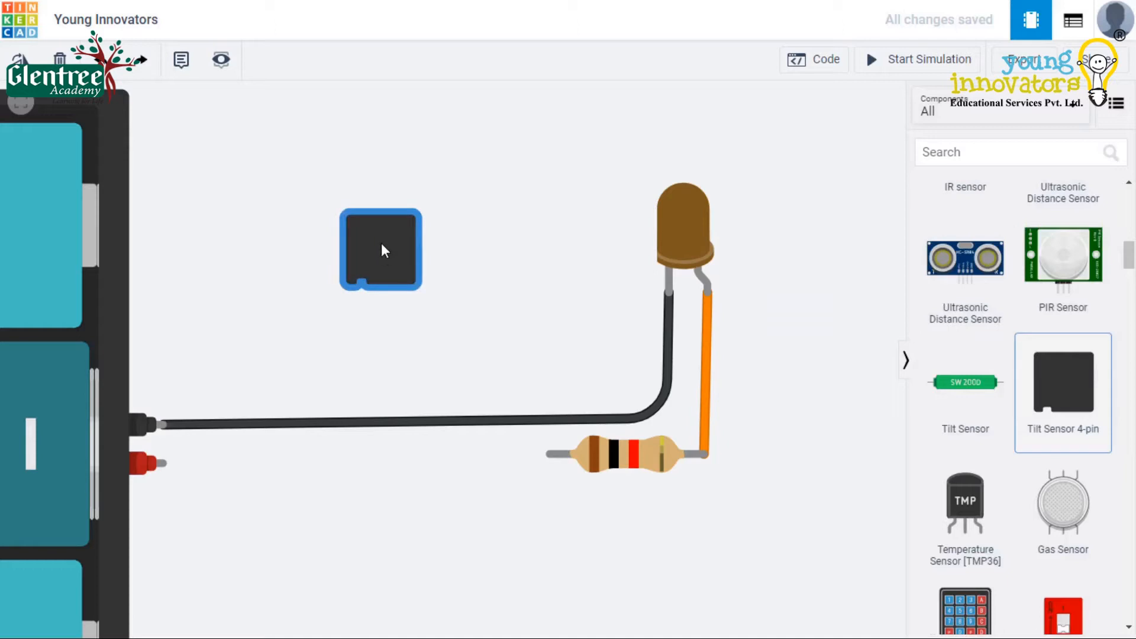
scroll(491, 218, up, 2)
drag(325, 244, 459, 274)
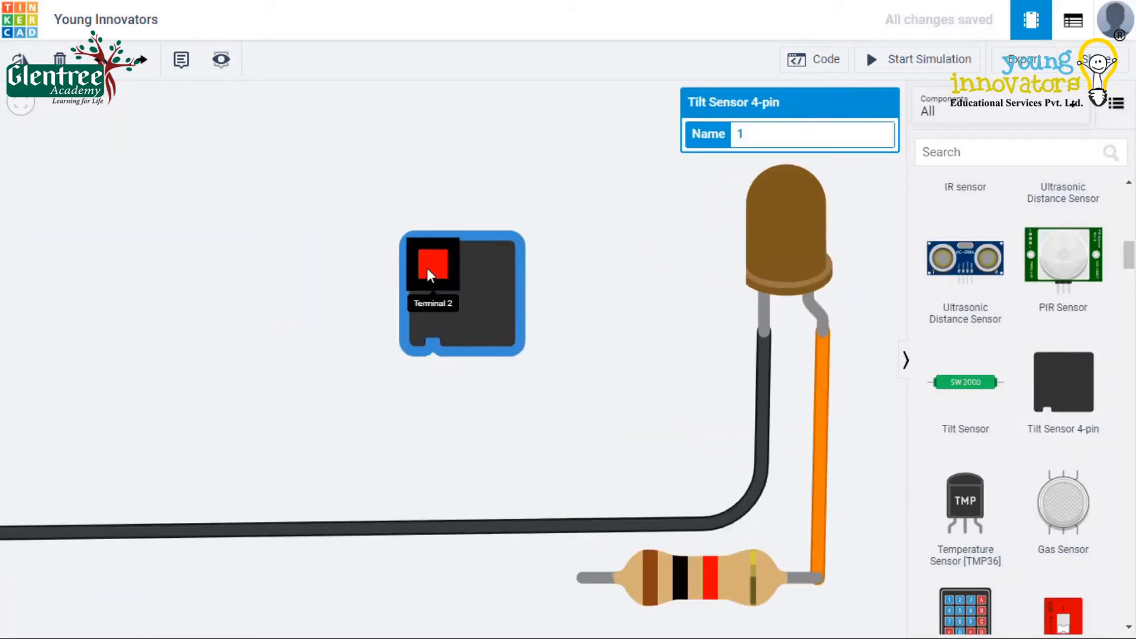
scroll(498, 265, up, 2)
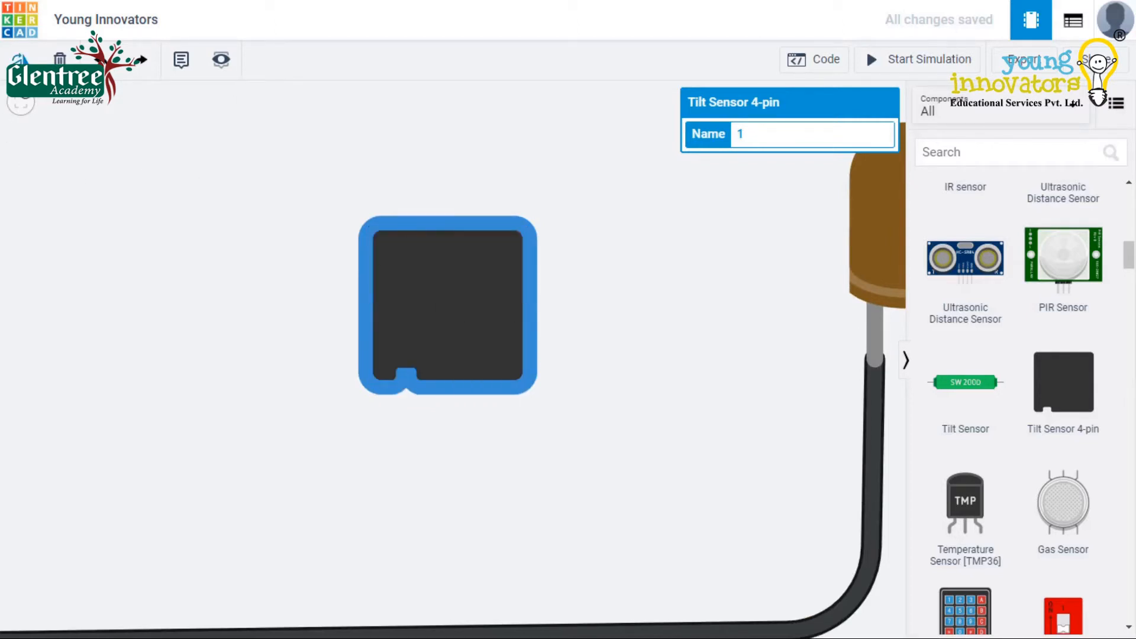
click(22, 102)
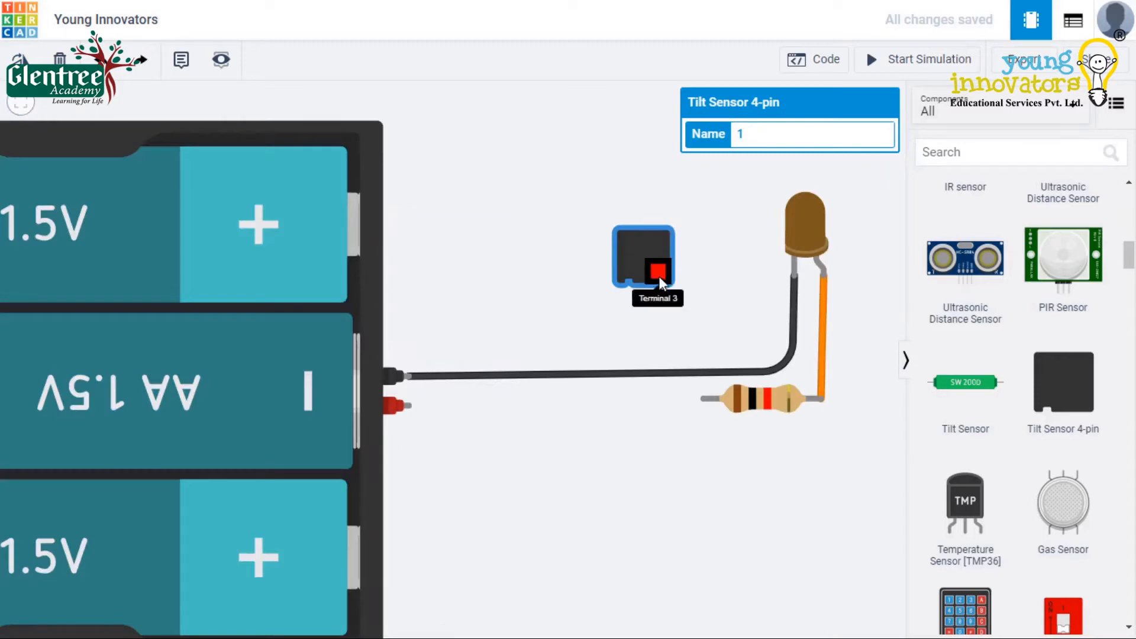
drag(647, 262, 609, 499)
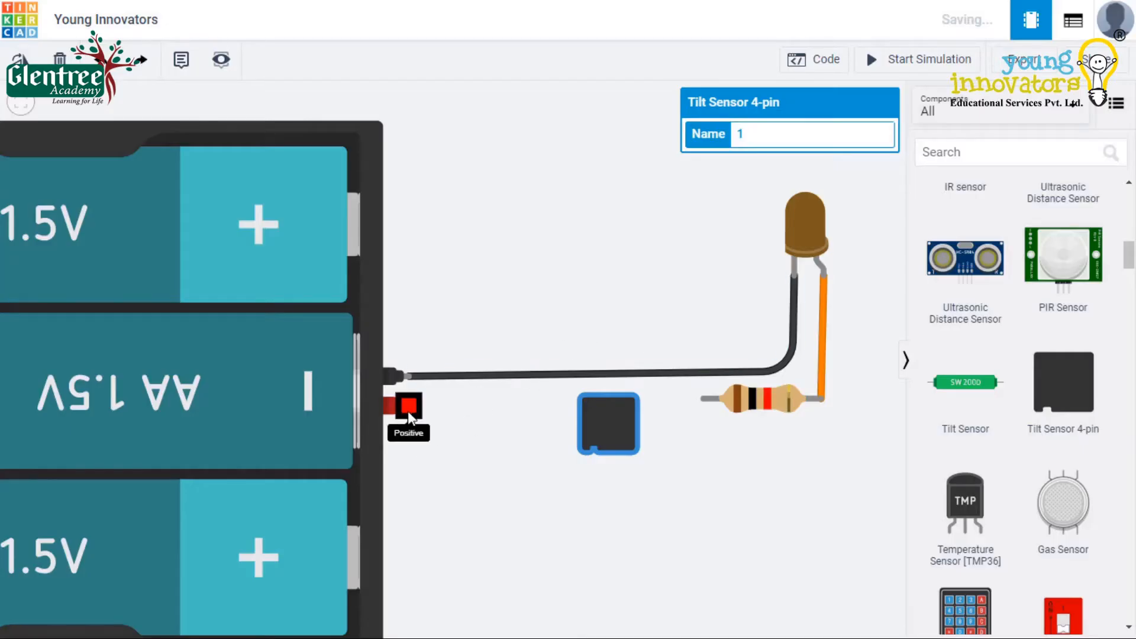
Wire the battery's positive lead to Terminal 2 of the 4-pin tilt sensor and colour the wire red
click(409, 408)
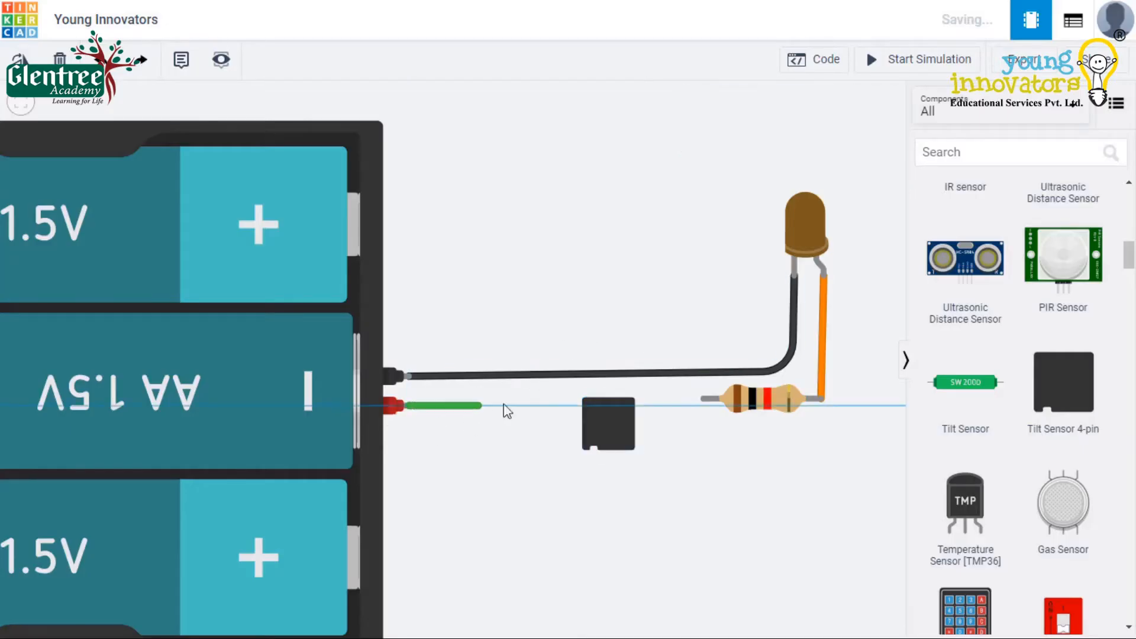
click(589, 404)
click(785, 139)
click(786, 169)
click(754, 439)
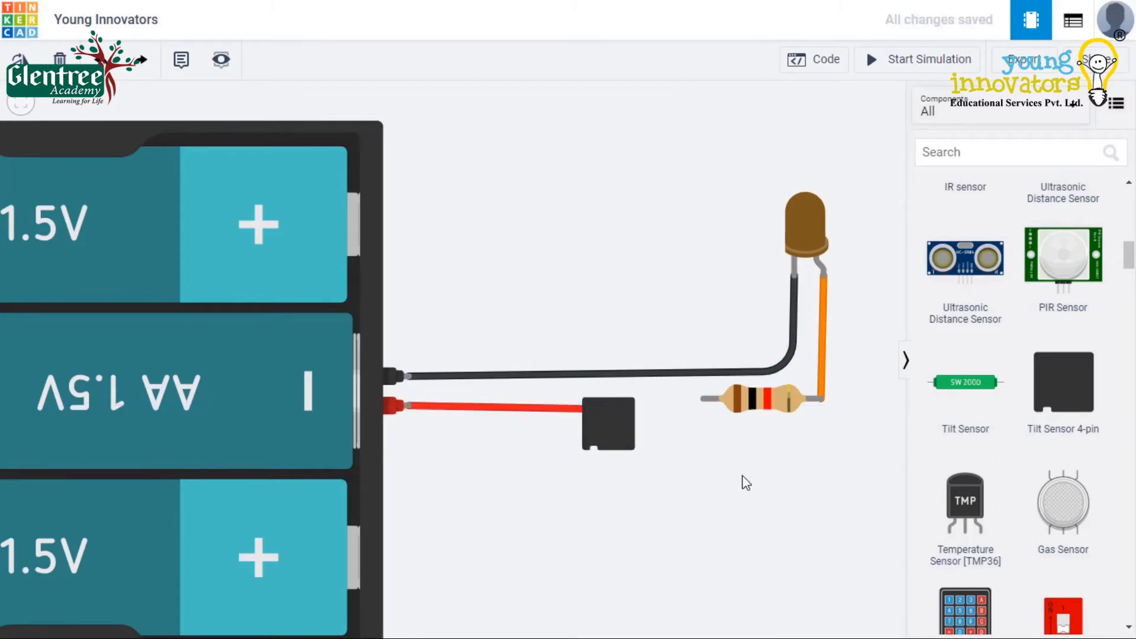
Connect Terminal 3 of the 4-pin tilt sensor to the resistor's free lead with a wire bent at a right angle
click(621, 439)
click(704, 439)
click(703, 400)
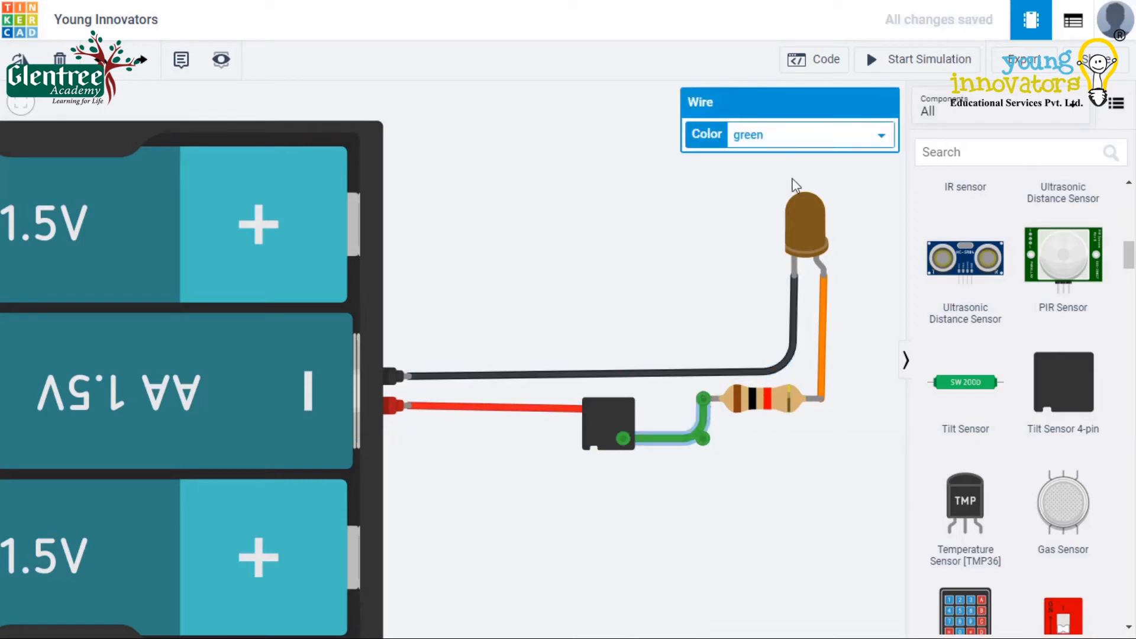
click(776, 207)
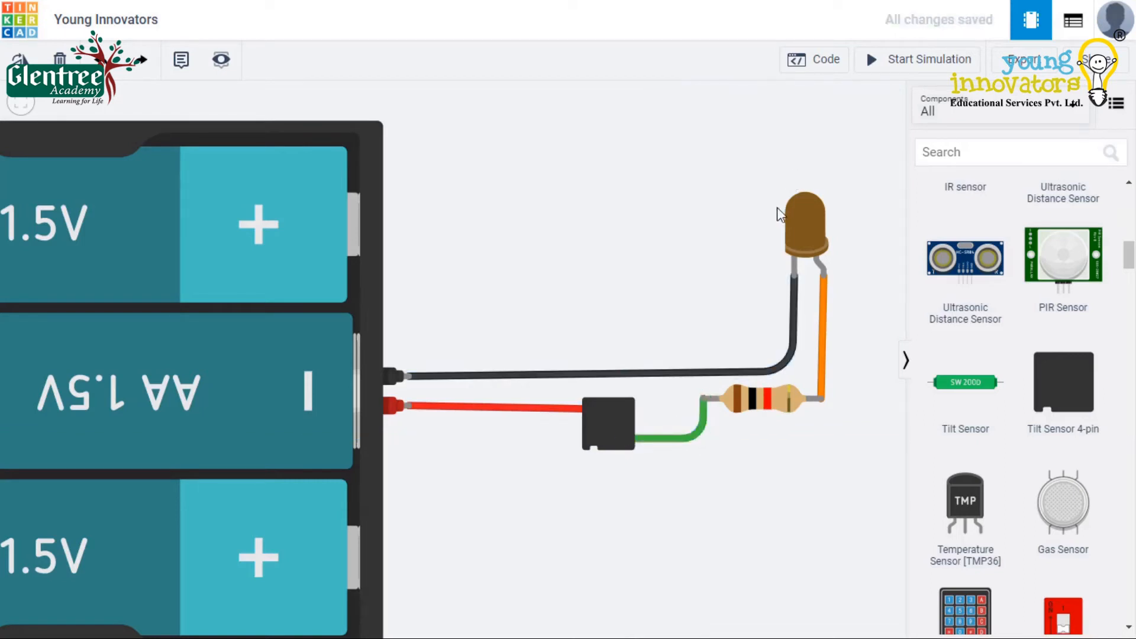
Test the 4-pin tilt sensor in the simulation by sliding its ball along the track, and stop the simulation
click(911, 59)
click(607, 421)
drag(542, 346, 697, 339)
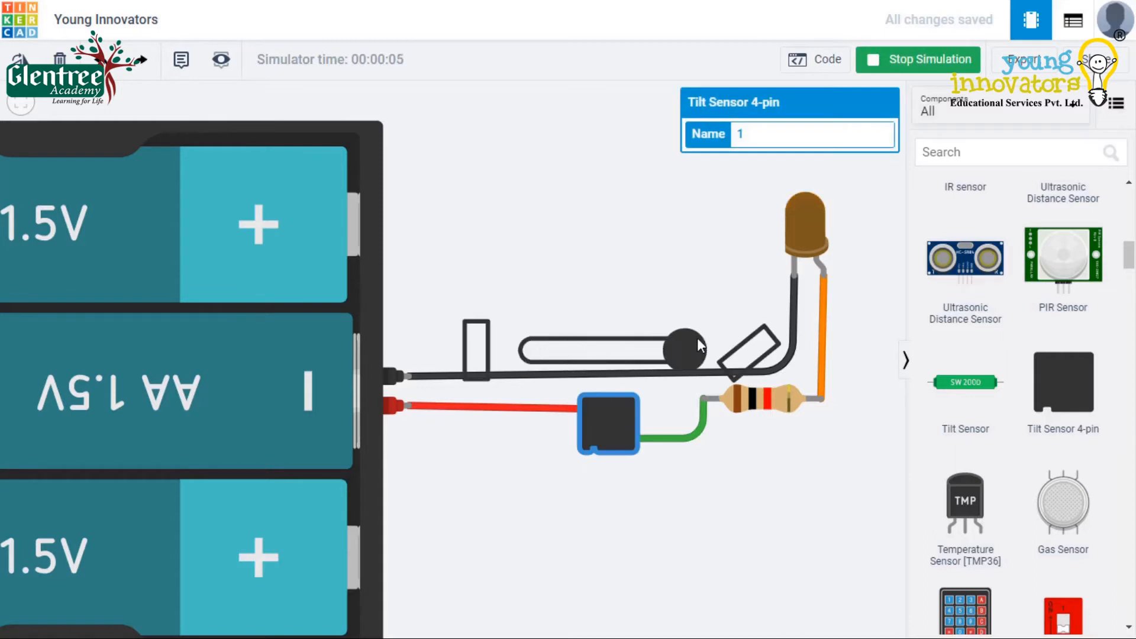
scroll(697, 338, up, 2)
drag(720, 249, 633, 293)
click(484, 495)
mouse_move(595, 397)
mouse_down()
mouse_move(365, 393)
mouse_move(607, 391)
mouse_up()
click(940, 59)
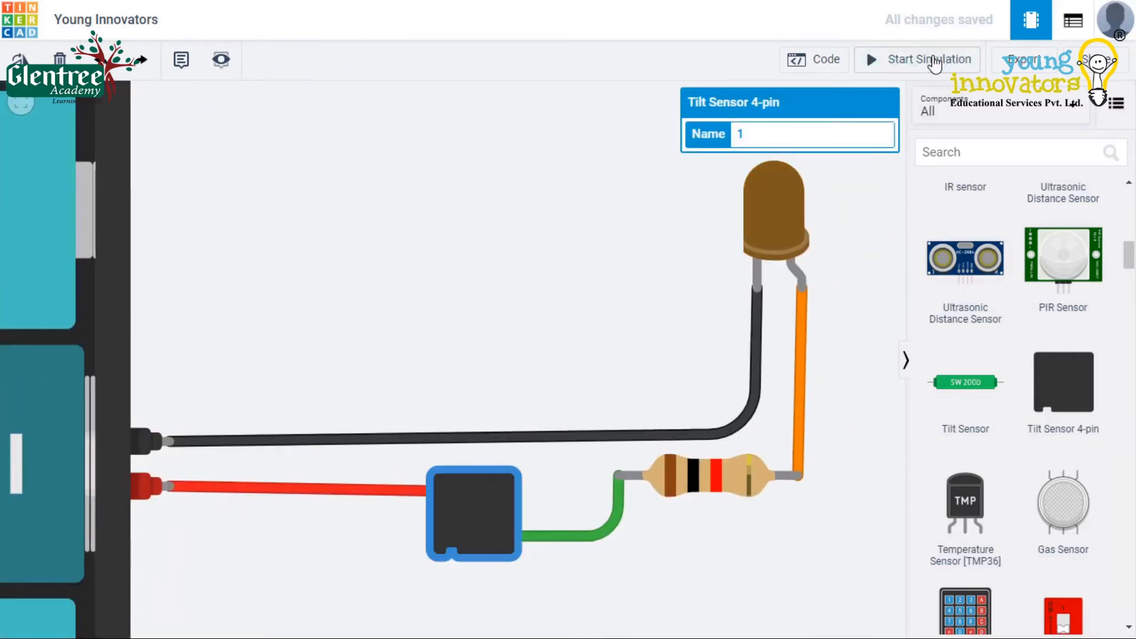
Move the green wire's sensor end to the upper terminal on the same side of the 4-pin tilt sensor
click(568, 535)
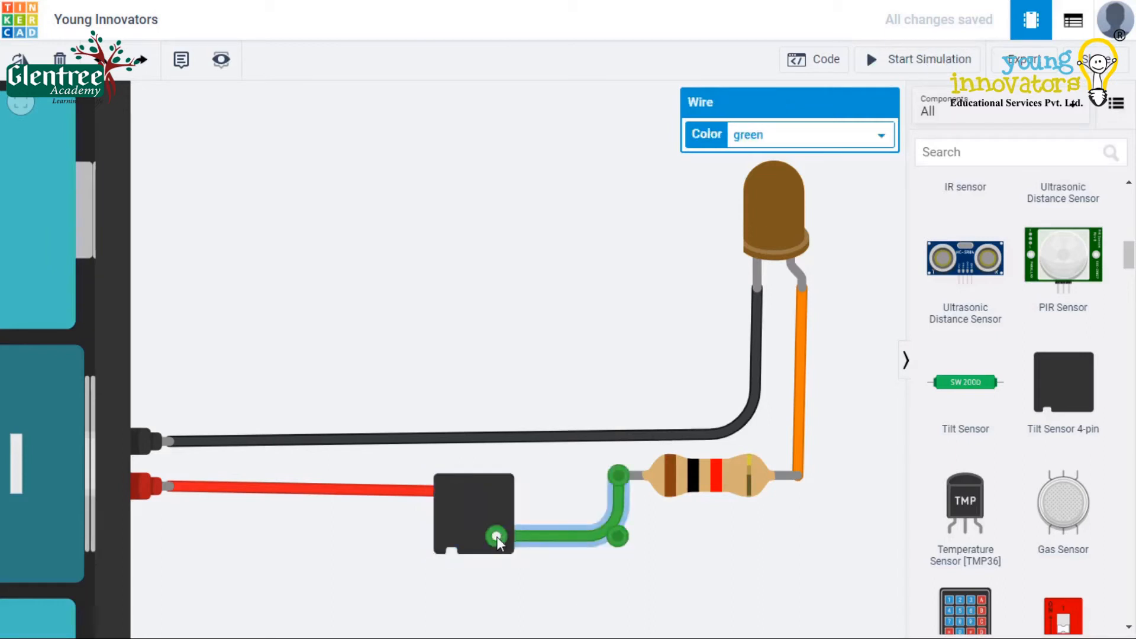
drag(491, 516, 496, 491)
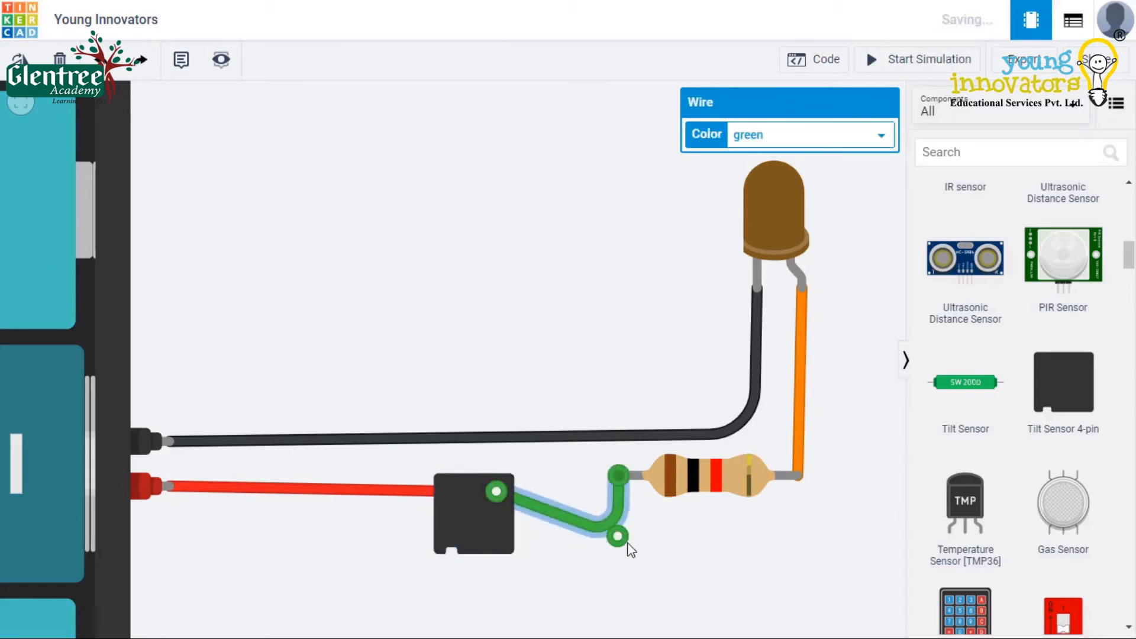
Straighten the green wire by moving its bend point up between the 4-pin tilt sensor and the resistor
drag(615, 535, 589, 486)
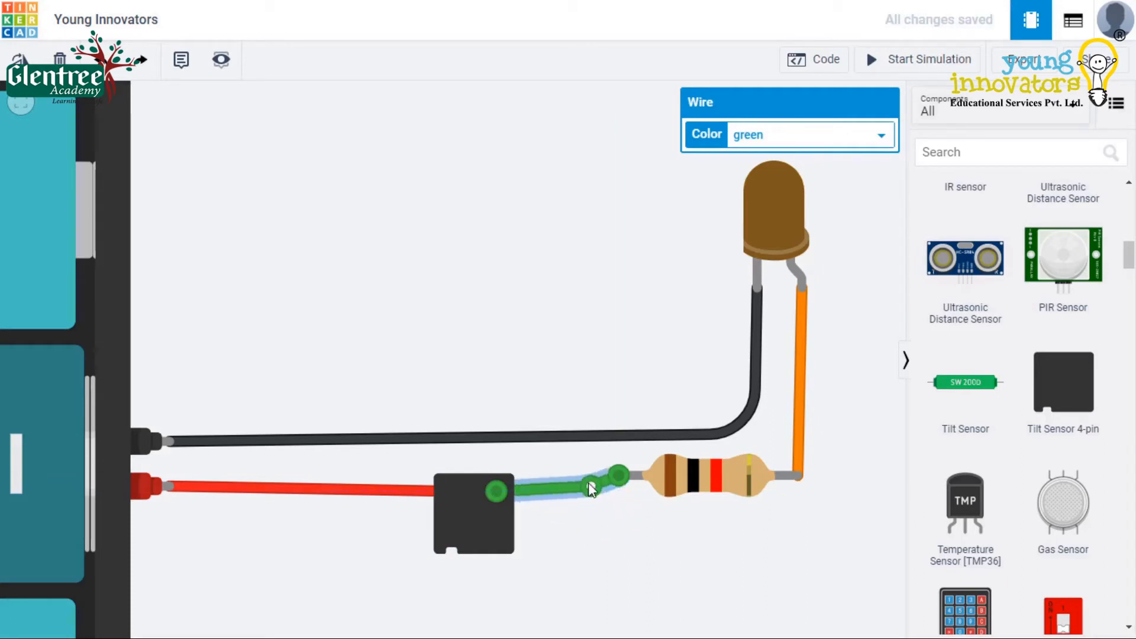
click(636, 609)
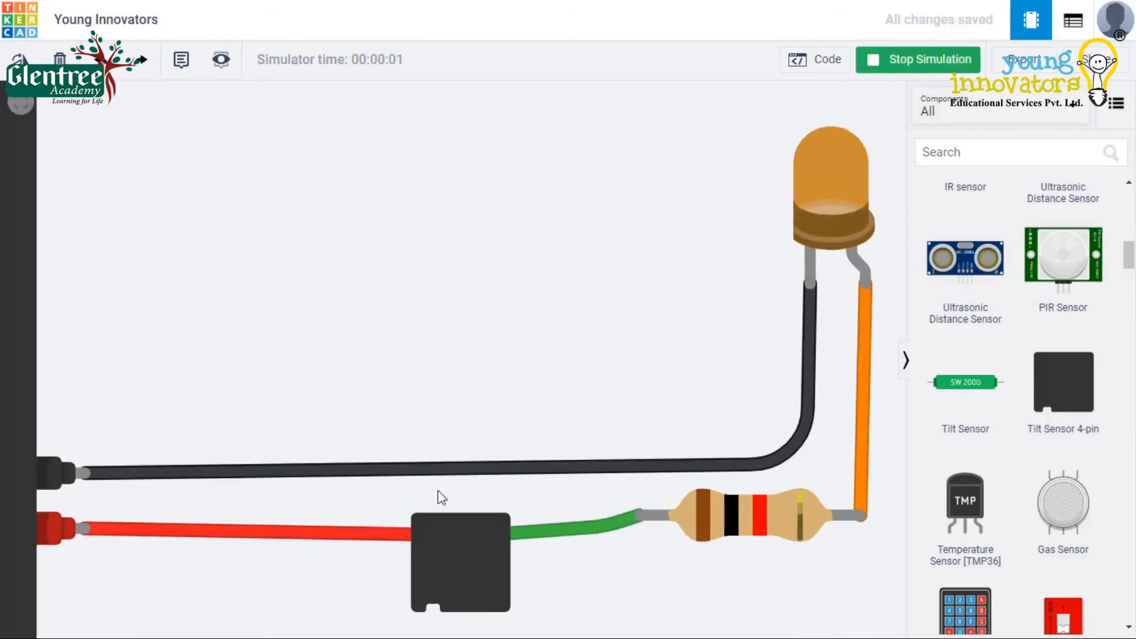
Run the simulation with the green wire on the sensor's upper terminal, slide the tilt sensor's ball, and stop the simulation
click(441, 521)
mouse_move(317, 426)
mouse_down()
mouse_move(530, 420)
mouse_move(332, 441)
mouse_up()
click(718, 183)
click(462, 562)
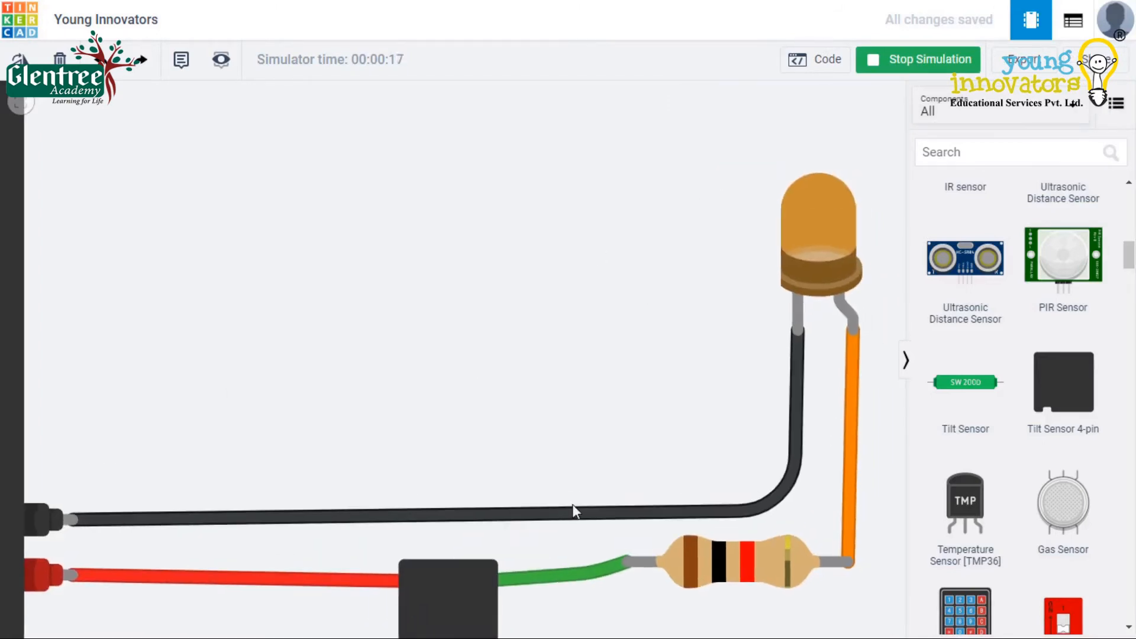
click(437, 610)
mouse_move(320, 471)
mouse_down()
mouse_move(593, 475)
mouse_move(298, 464)
mouse_up()
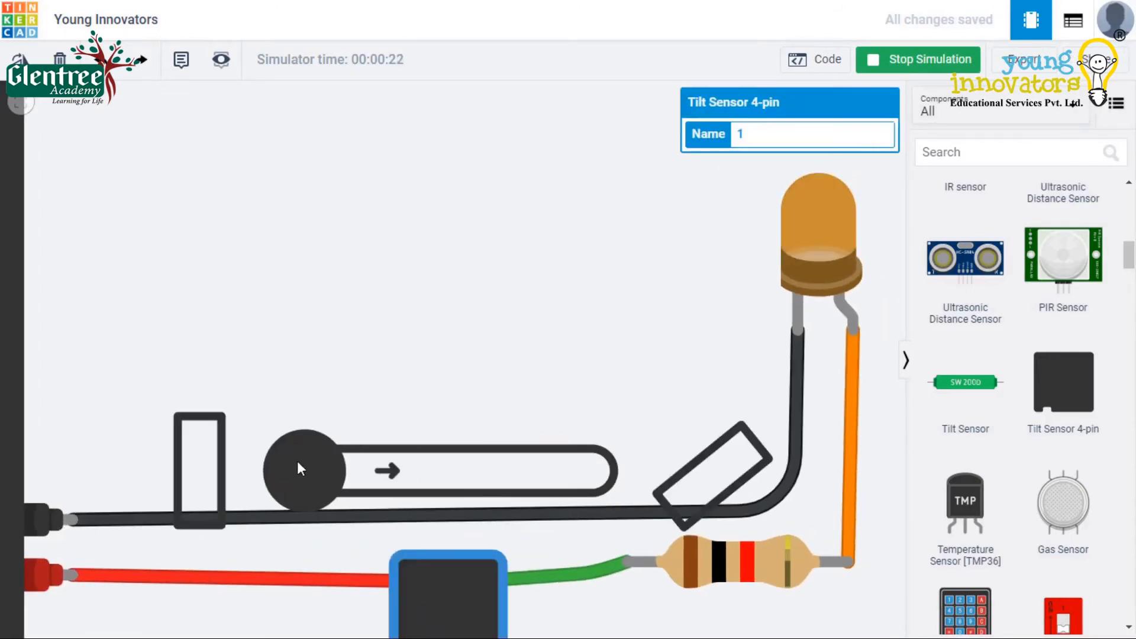
click(916, 62)
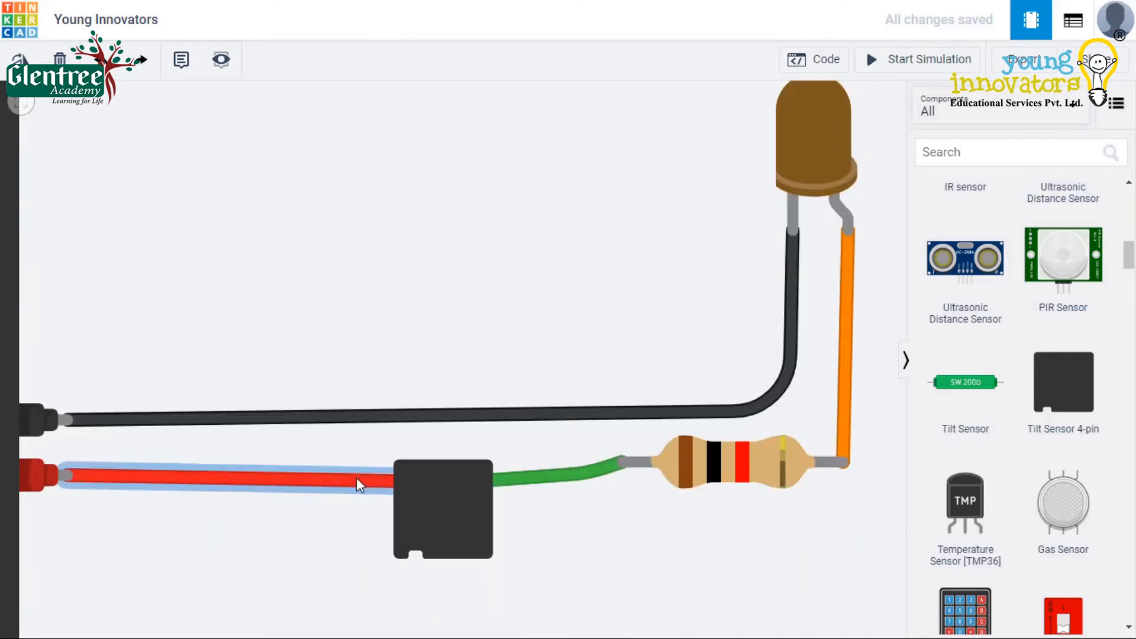
Move the red wire's sensor end to the lower terminal on the battery side of the 4-pin tilt sensor
click(357, 477)
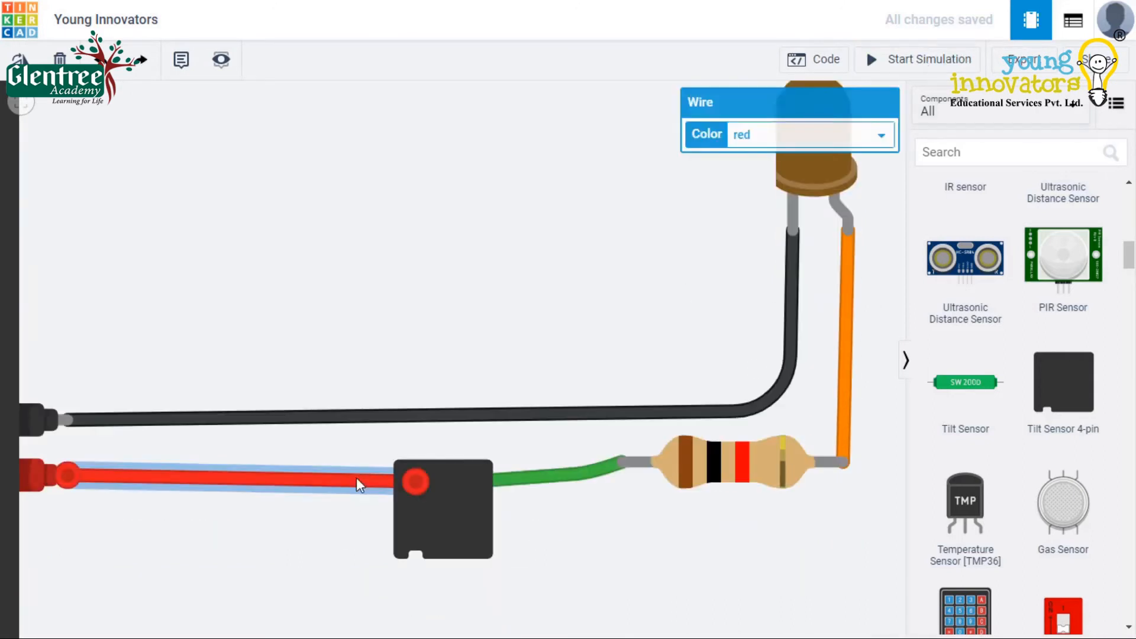
drag(409, 482, 407, 533)
click(436, 317)
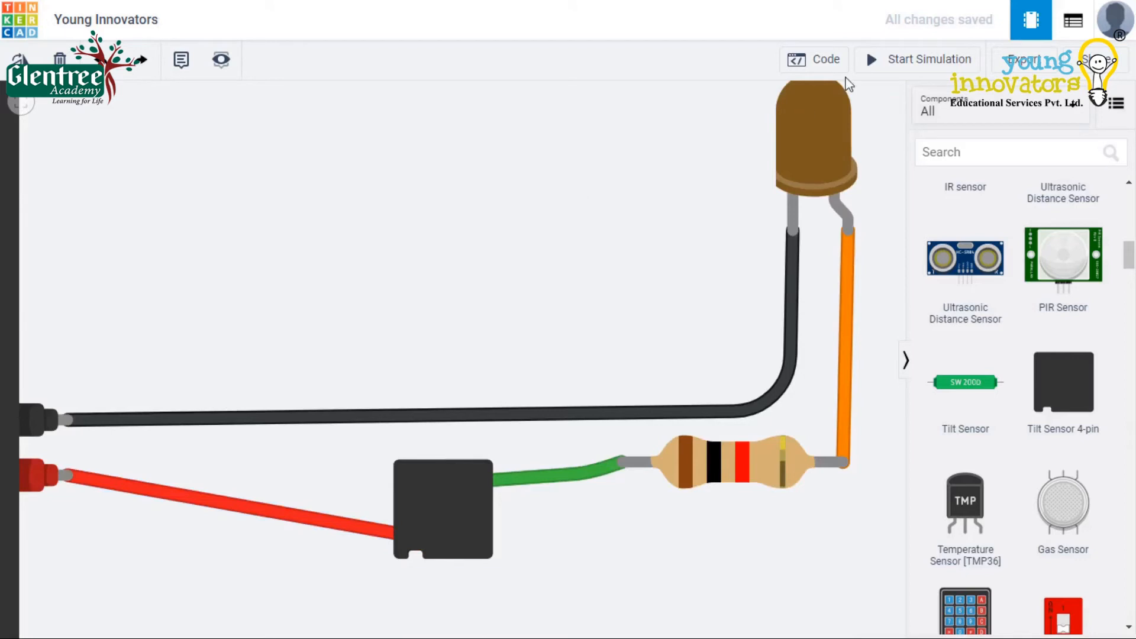
drag(613, 286, 607, 331)
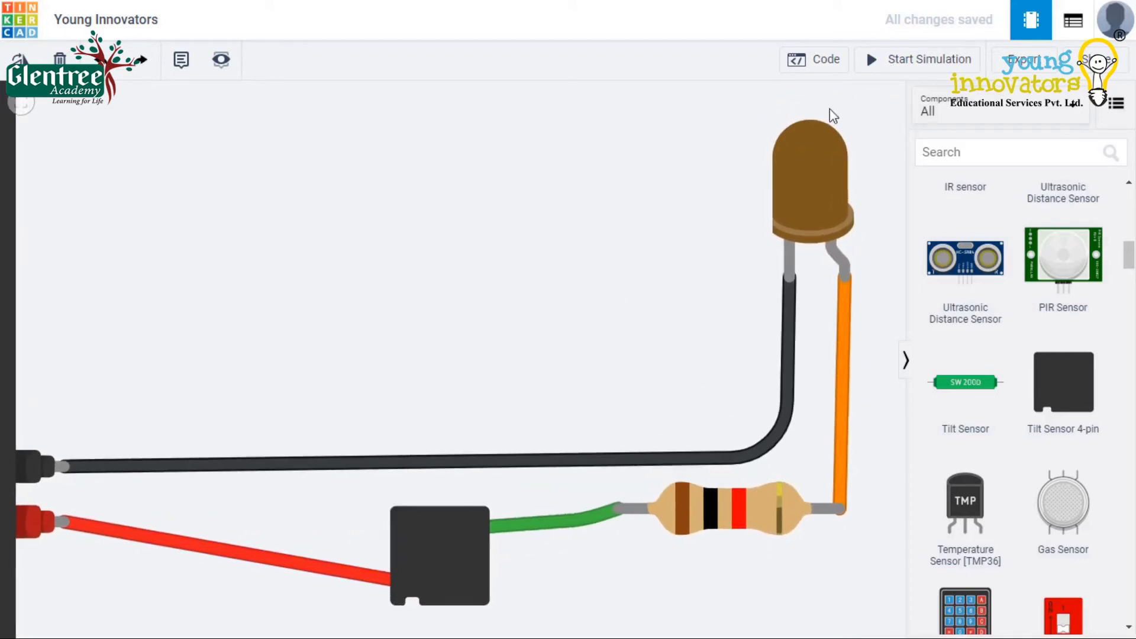
Simulate the circuit with the red wire's new connection, slide the tilt sensor's ball, and stop the simulation
click(924, 73)
click(445, 554)
mouse_move(293, 414)
mouse_down()
mouse_move(502, 396)
mouse_move(324, 399)
mouse_move(591, 400)
mouse_move(290, 403)
mouse_up()
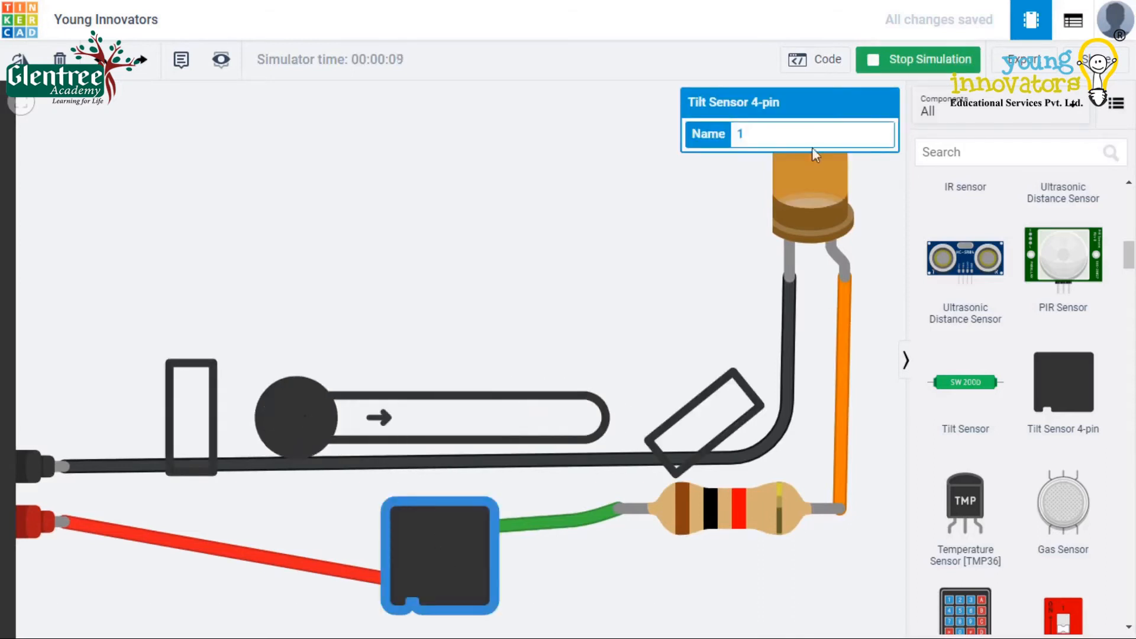
Move the green wire's sensor end to the lower terminal on the resistor side and test the tilt sensor in the simulation
click(471, 578)
click(576, 572)
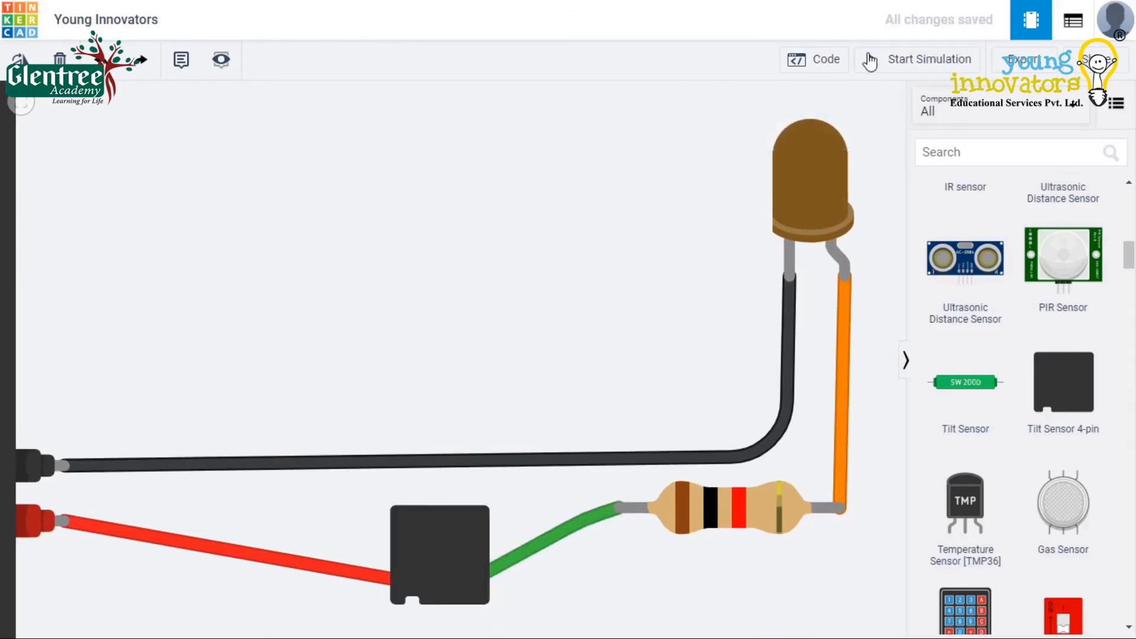
click(929, 60)
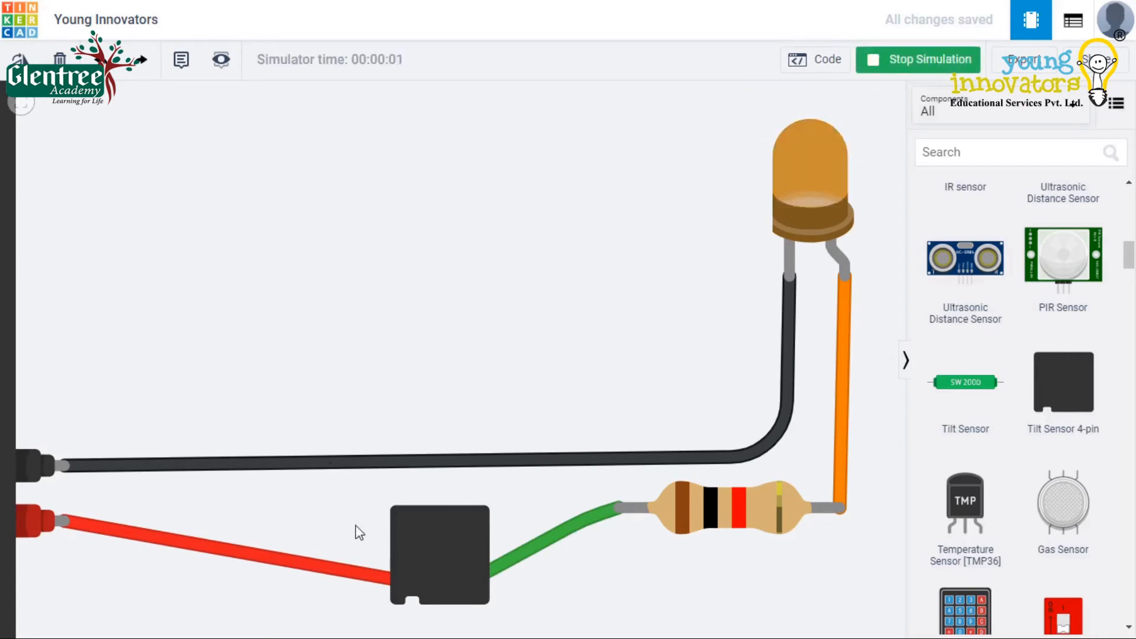
click(437, 551)
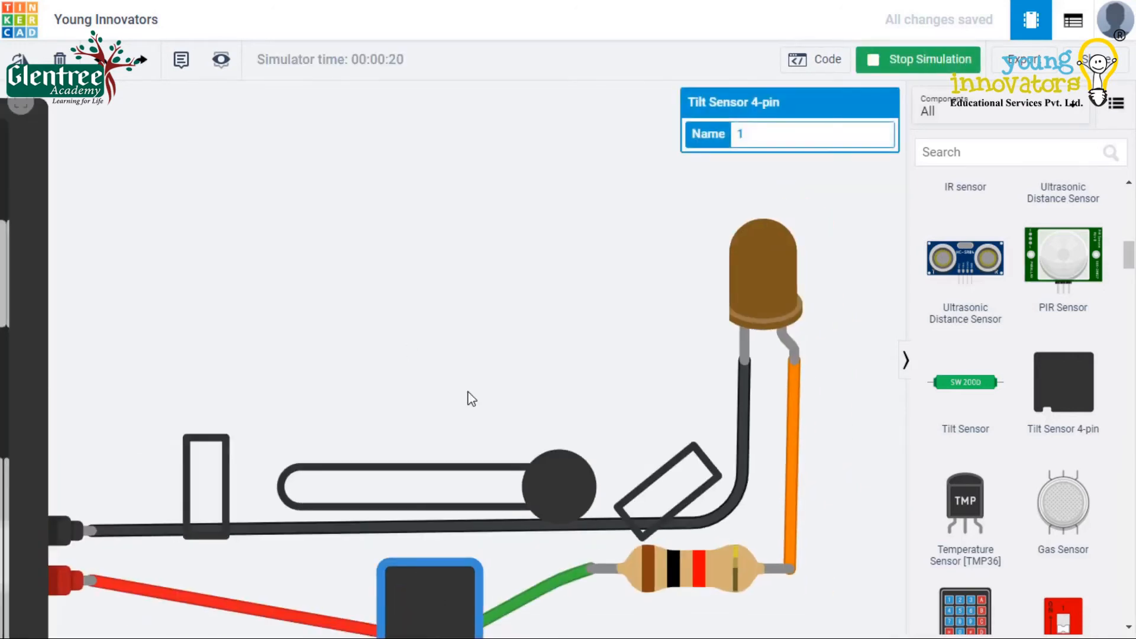
drag(472, 400, 535, 358)
click(498, 564)
drag(541, 466, 639, 428)
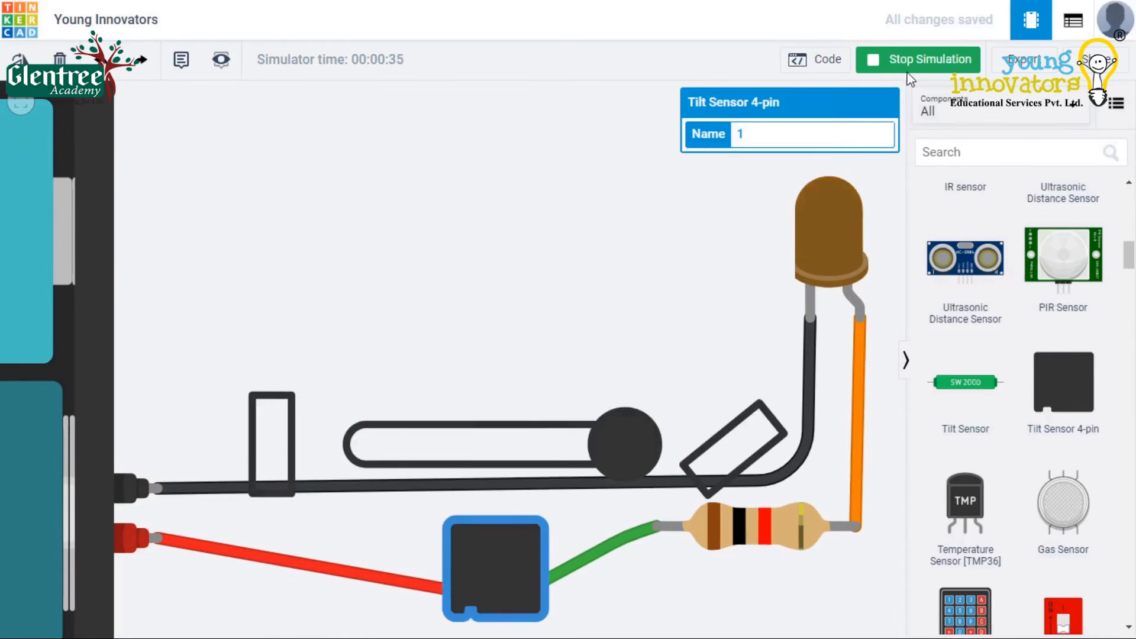
click(927, 60)
Move the green wire's sensor end to the upper terminal on the battery side of the 4-pin tilt sensor
click(612, 545)
drag(520, 593, 471, 542)
click(732, 213)
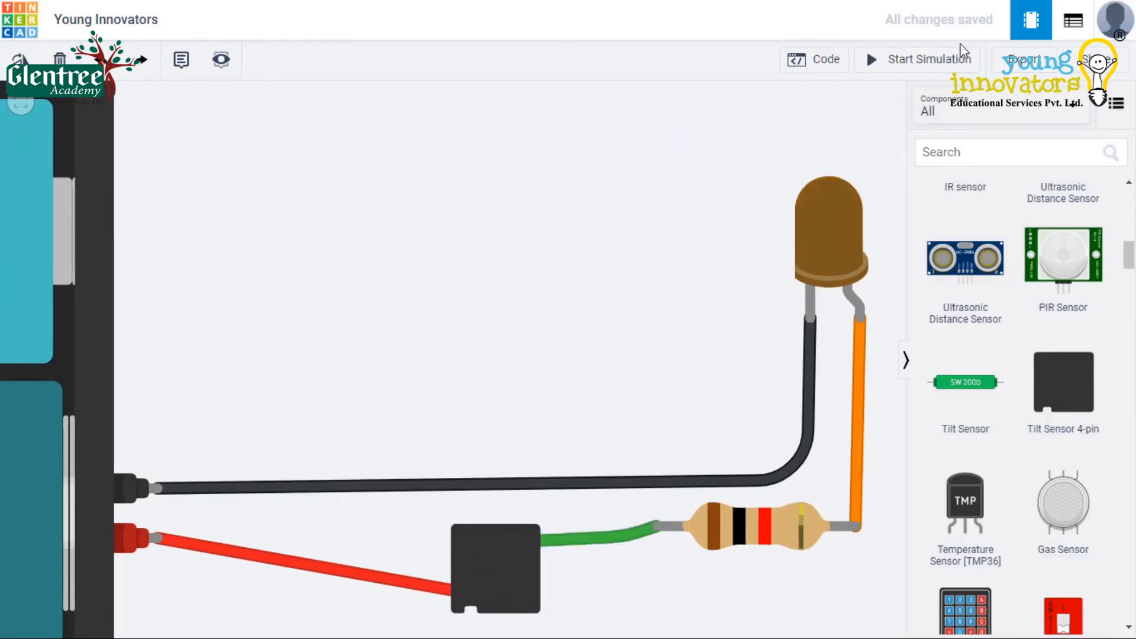
Simulate the circuit with both wires on the sensor's battery-side terminals, slide the ball, and stop the simulation
click(962, 53)
click(500, 570)
drag(385, 446, 315, 493)
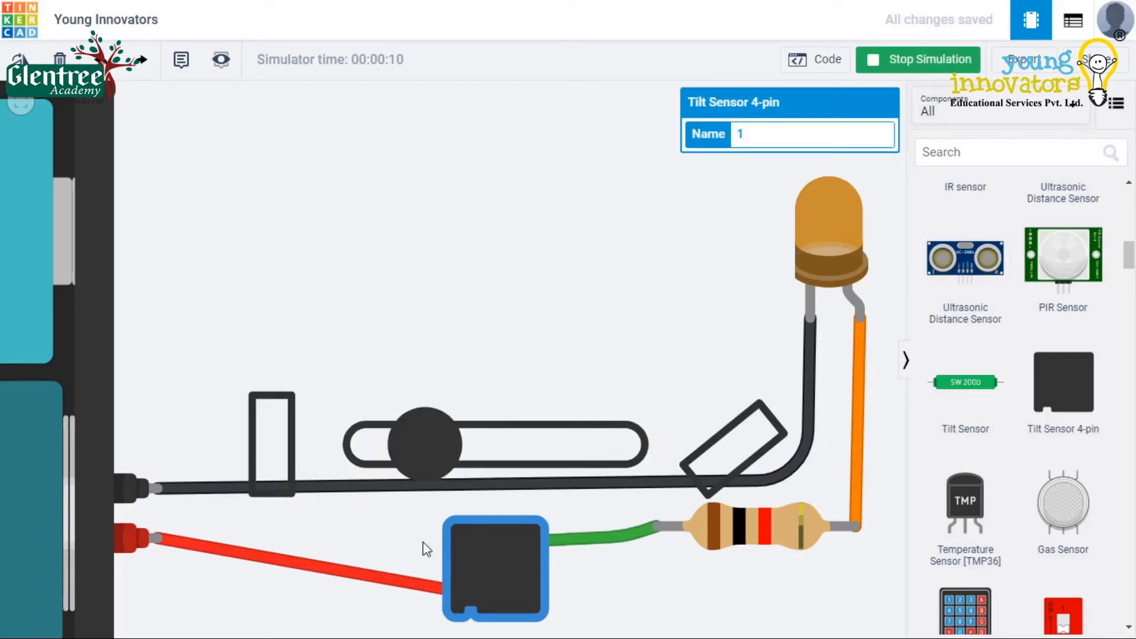
click(914, 67)
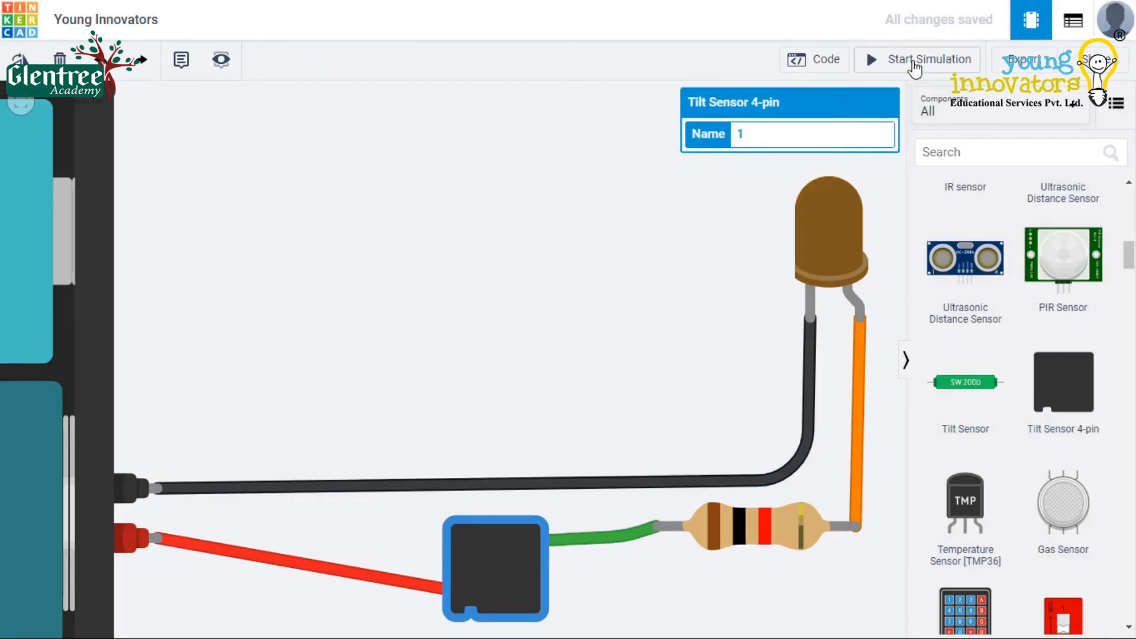
Move the red wire's sensor end to the lower terminal on the resistor side of the 4-pin tilt sensor
click(603, 533)
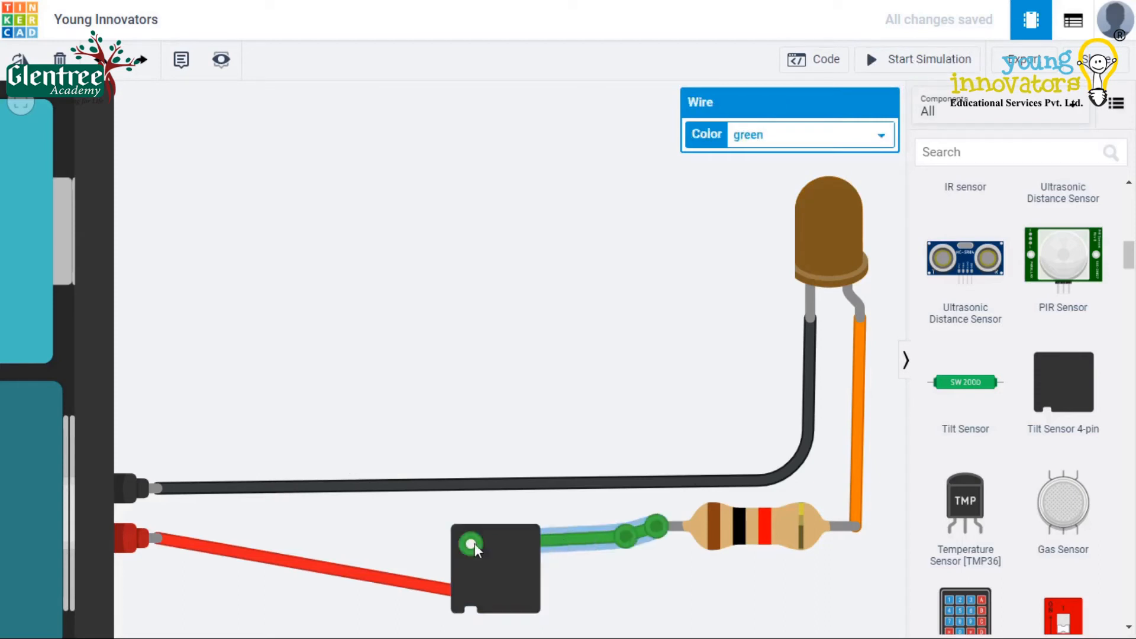
click(416, 585)
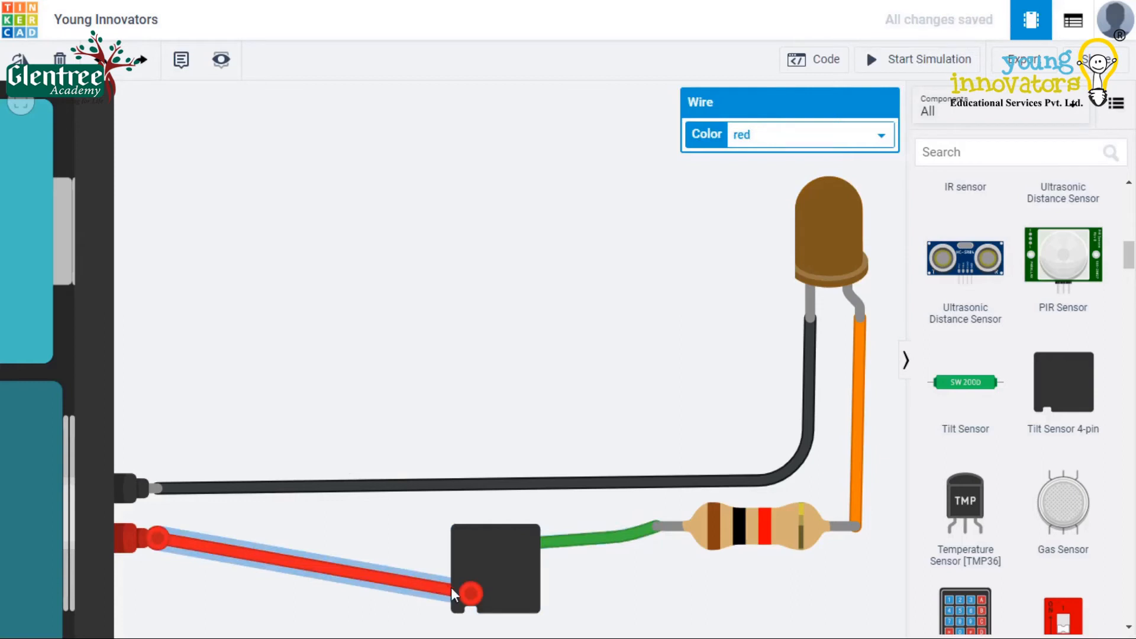
drag(471, 594, 540, 595)
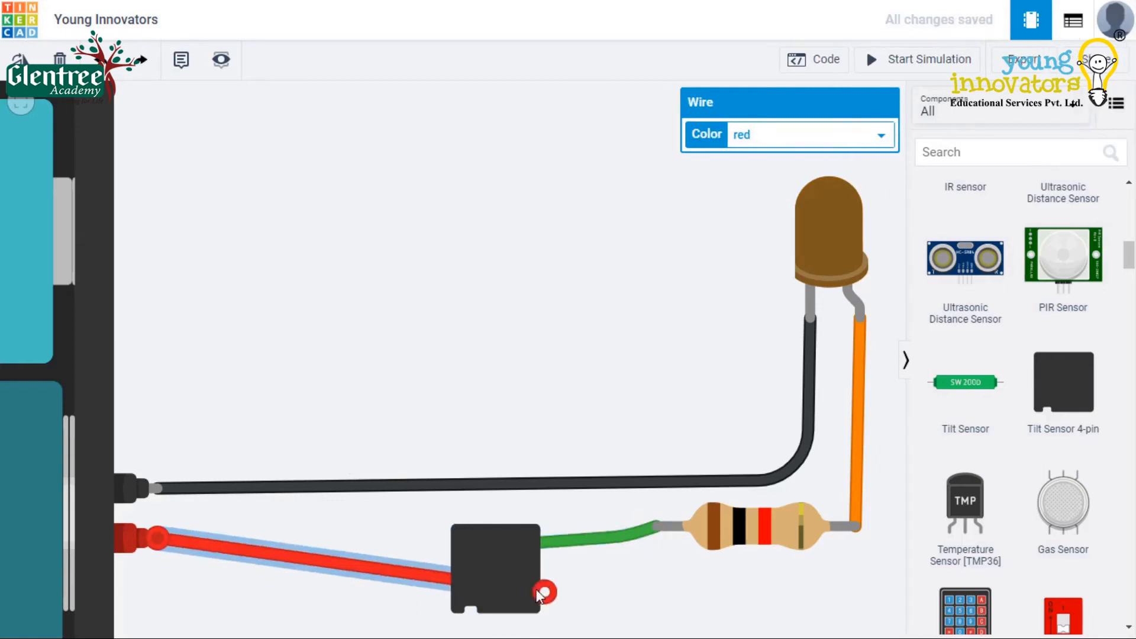
click(604, 591)
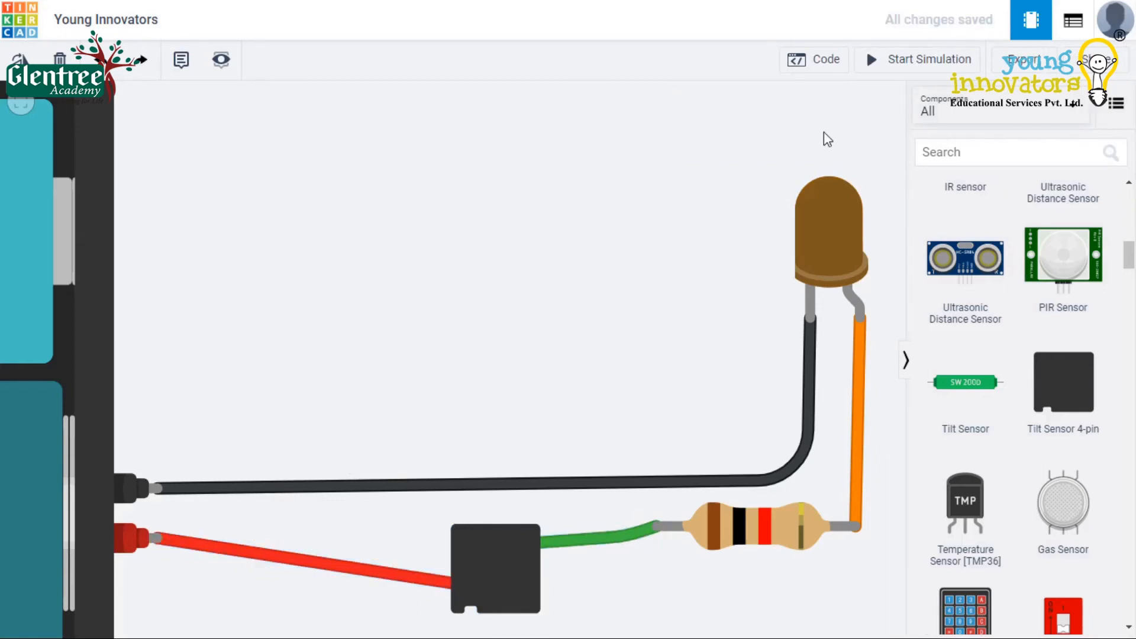
Simulate the circuit with the wires on diagonally opposite sensor terminals, sliding the ball to both track ends, and stop the simulation
click(899, 60)
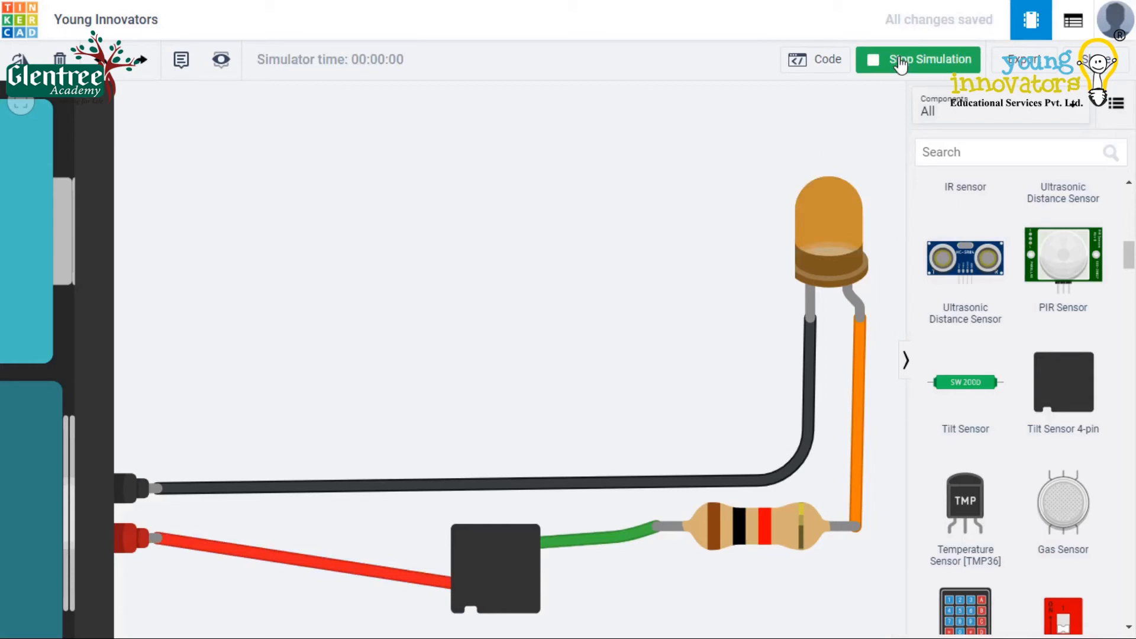
click(495, 560)
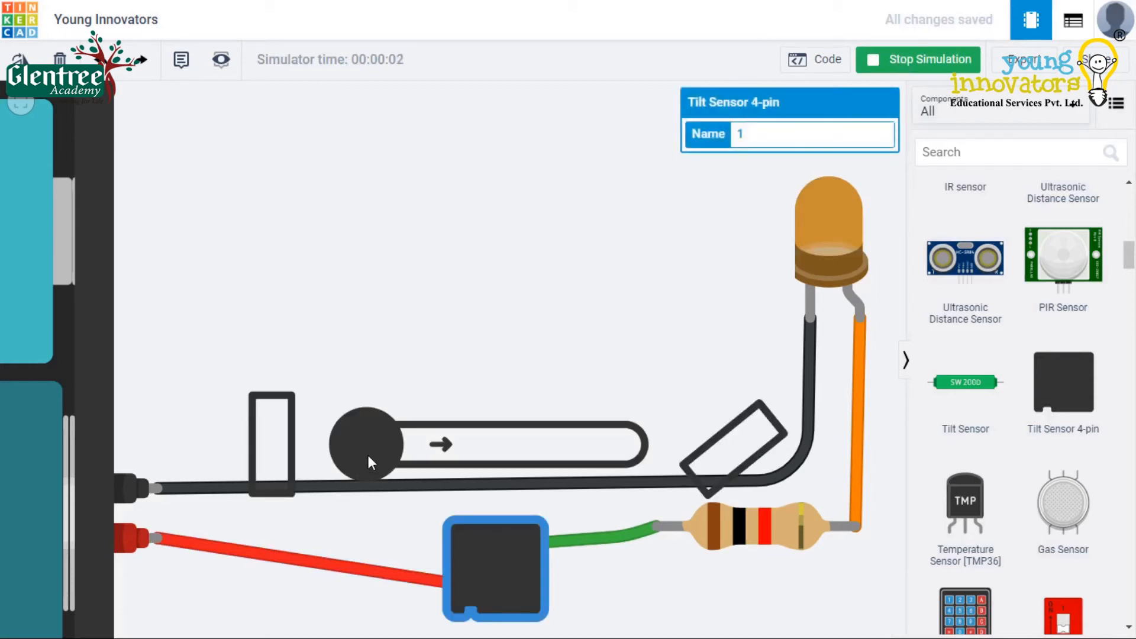
drag(368, 456, 236, 504)
drag(305, 528, 676, 494)
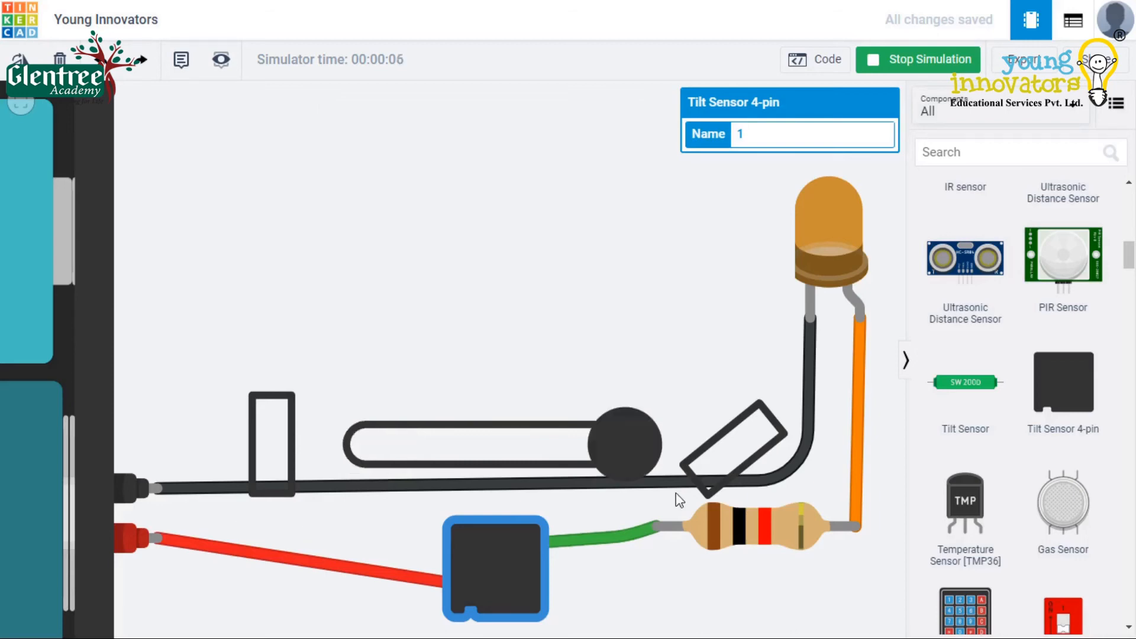
drag(679, 500, 345, 499)
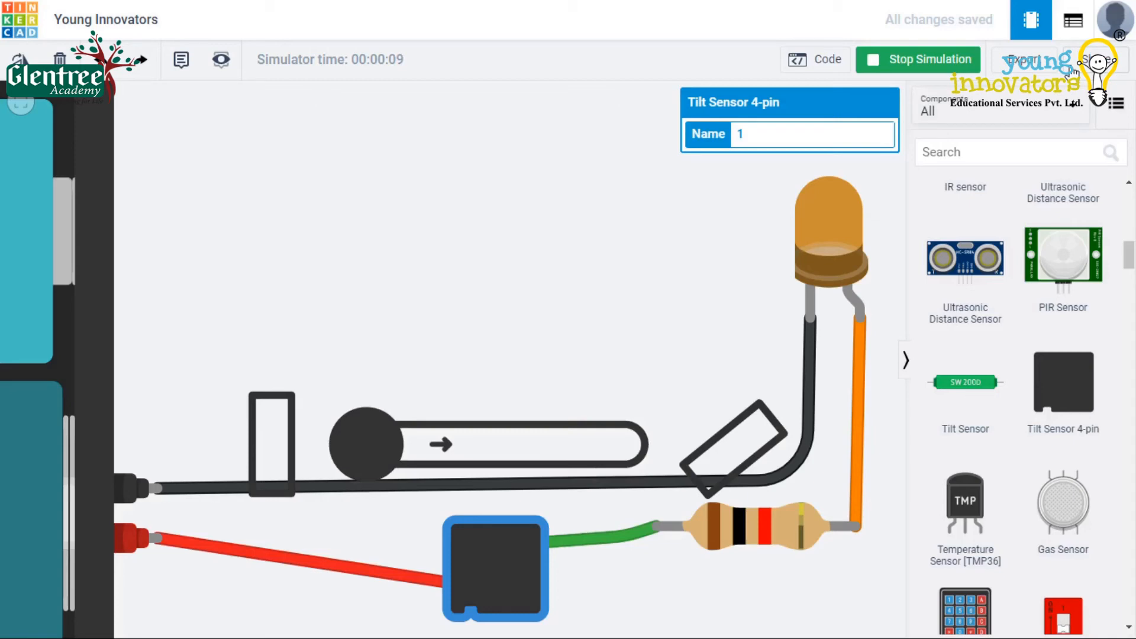
click(919, 59)
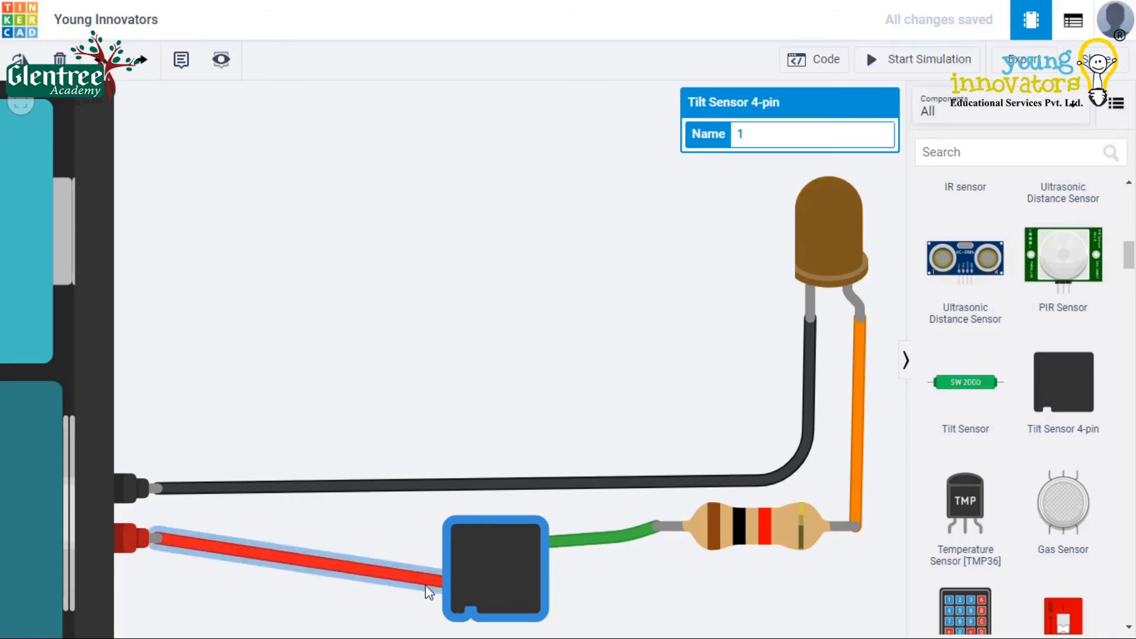
Return the red wire's sensor end to the lower battery-side terminal and test the circuit by sliding the ball in the simulation
click(427, 584)
drag(520, 594, 465, 598)
click(892, 64)
click(526, 559)
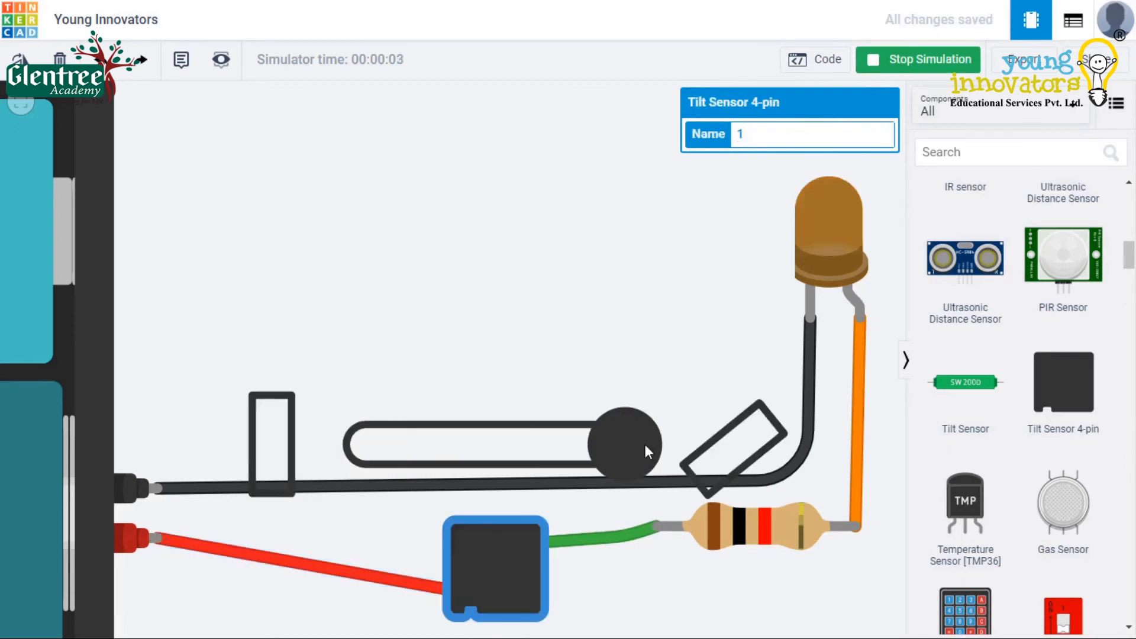
drag(645, 445, 368, 441)
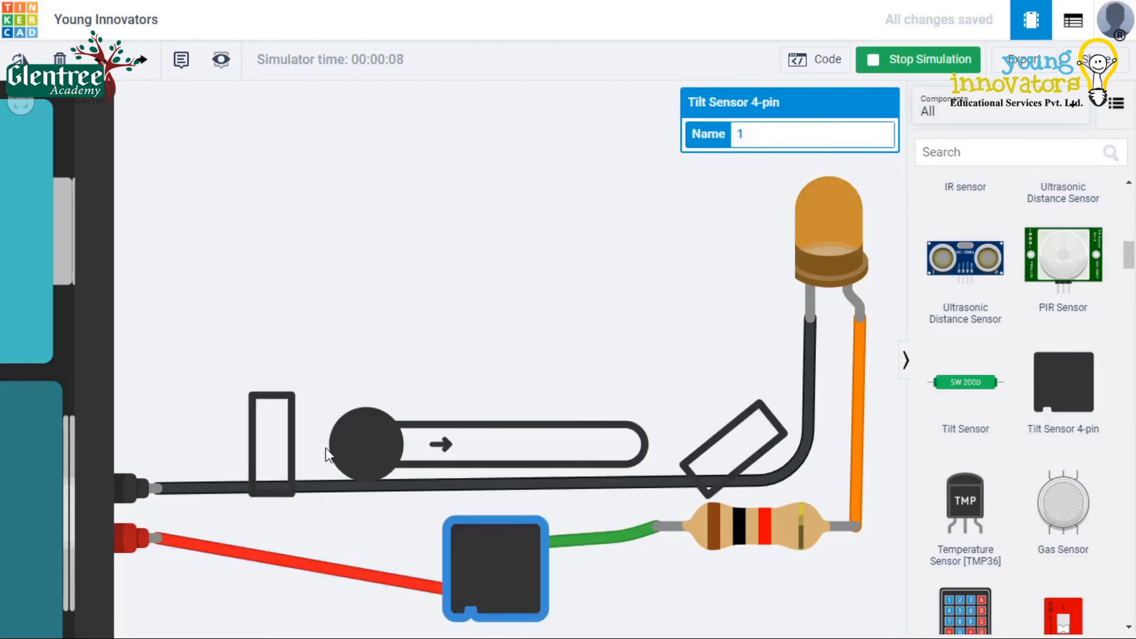
click(918, 59)
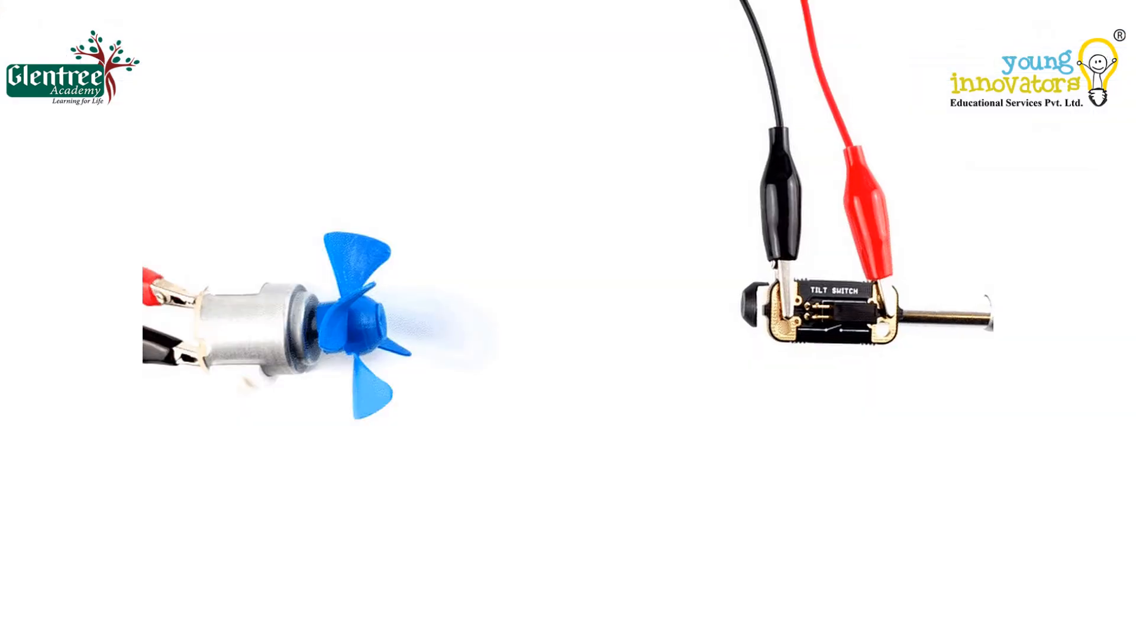